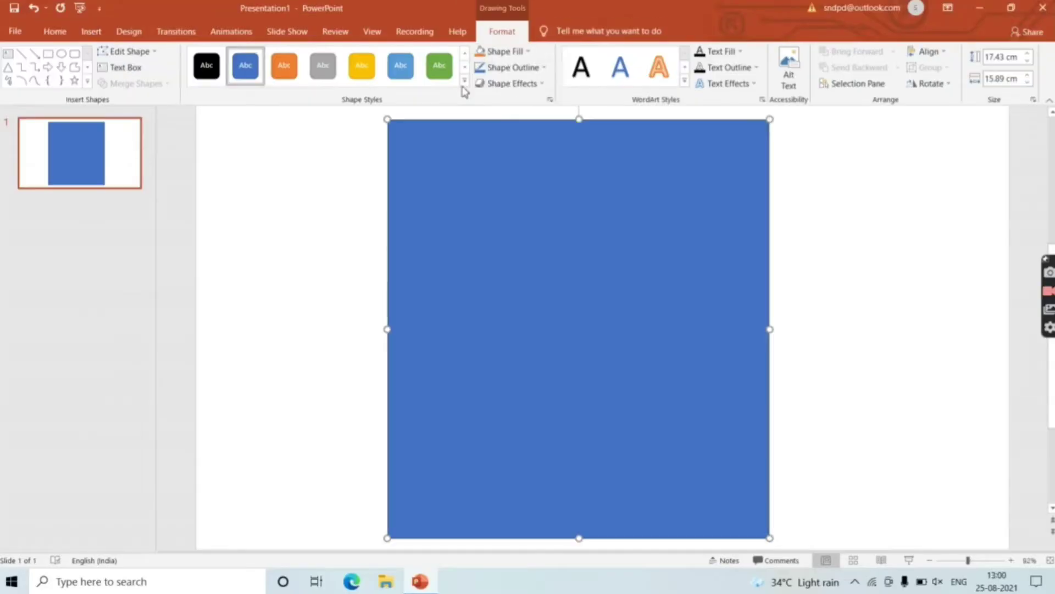
- Remove the large rectangle's fill and draw a 17 × 15.47 cm rectangle just inside it
click(527, 51)
click(512, 200)
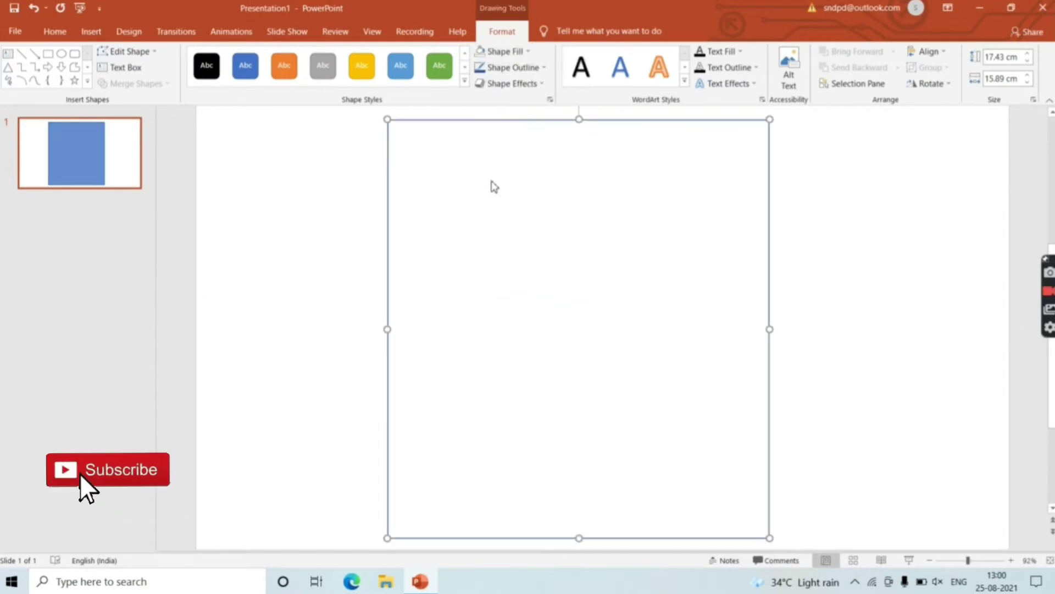
click(48, 54)
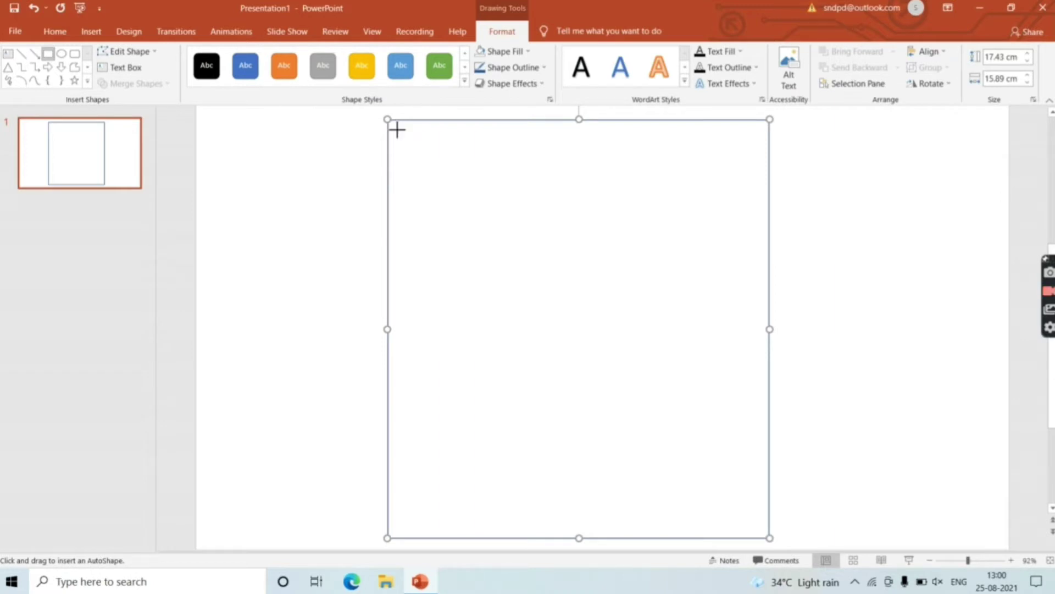
mouse_move(394, 123)
mouse_down()
mouse_move(763, 504)
mouse_move(765, 532)
mouse_up()
- Finish the inner border, then add a 3.19 × 5.27 cm top-left block with a slanted right edge
click(48, 54)
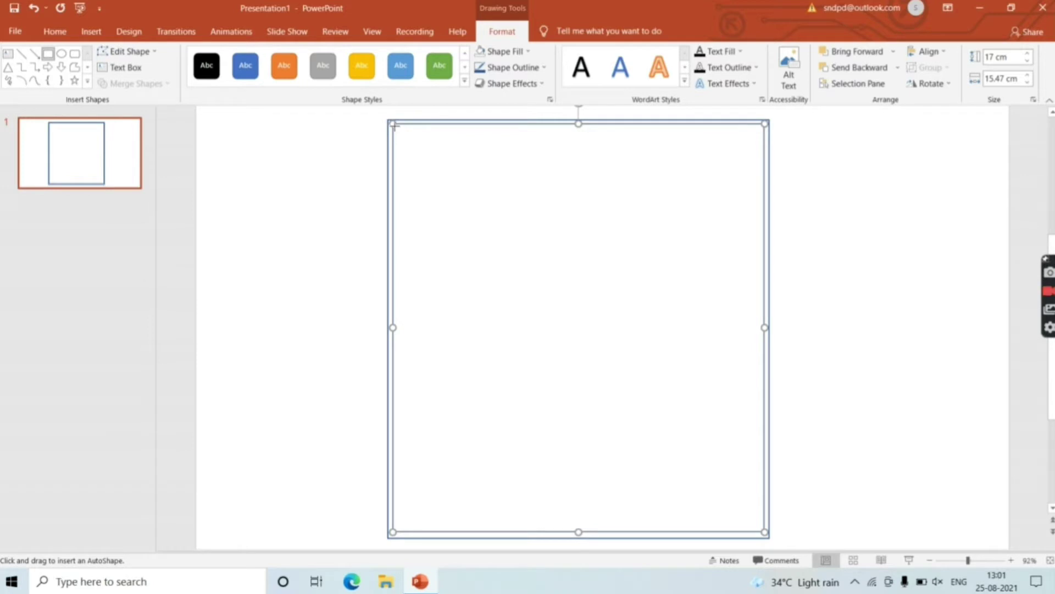
drag(395, 124, 519, 201)
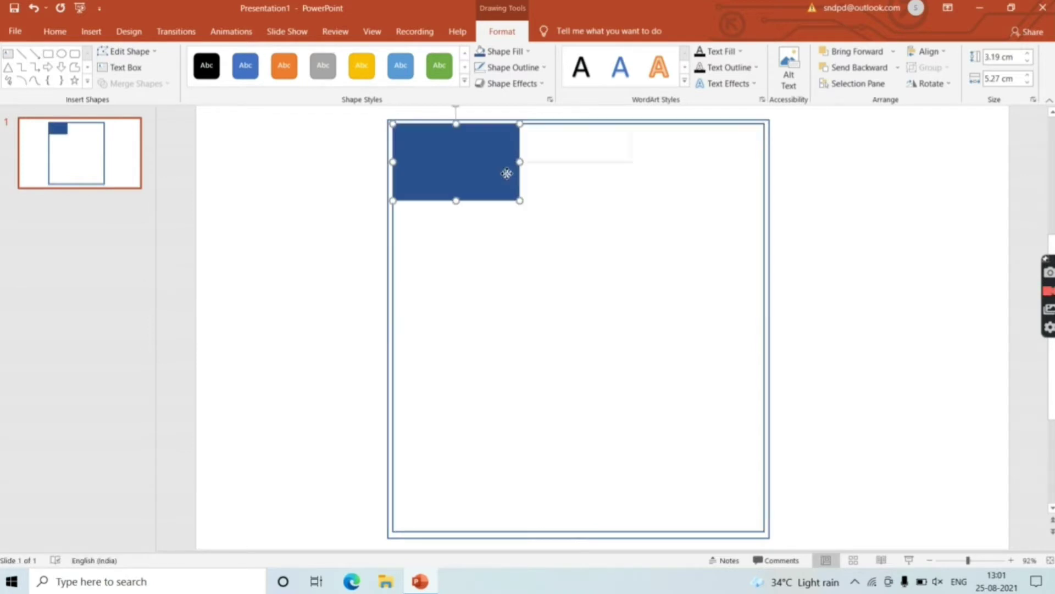
right_click(506, 173)
key(Escape)
click(519, 200)
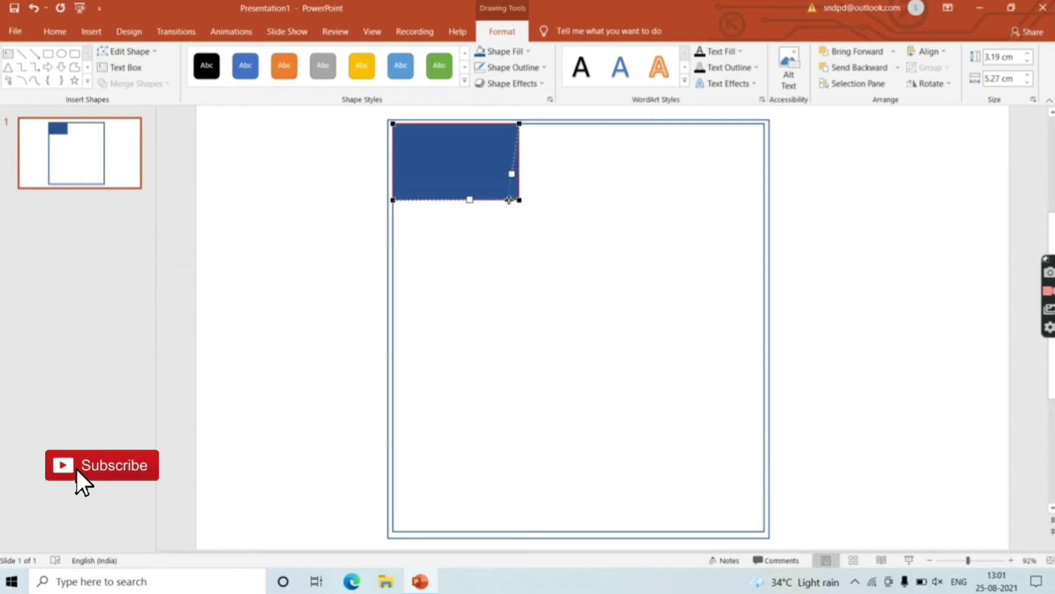
drag(506, 200, 496, 199)
drag(520, 154, 748, 152)
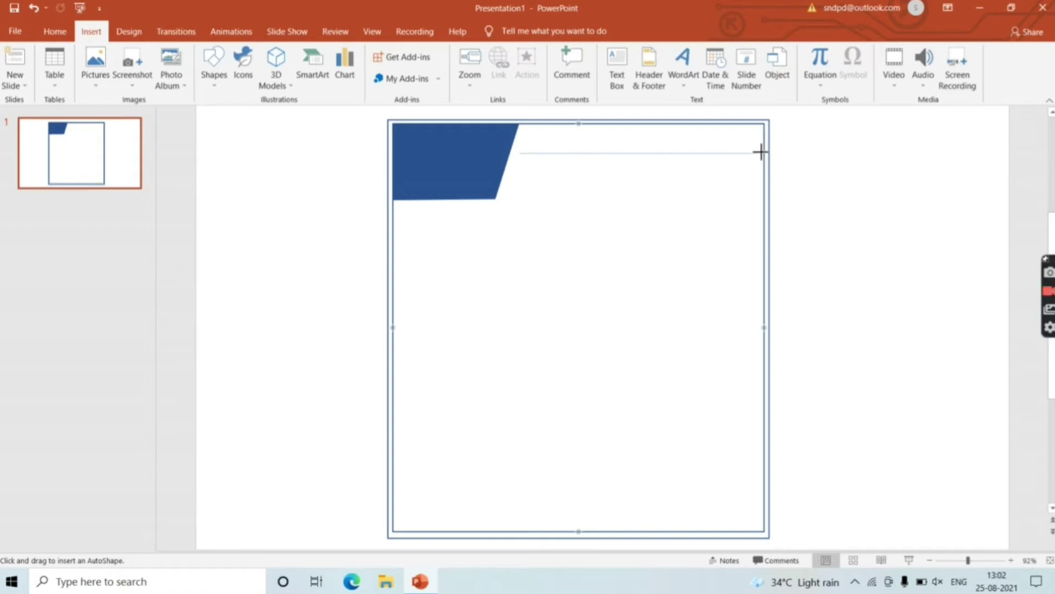
- Finish the thin top line and draw a small rectangle beside the header block
drag(761, 153, 760, 153)
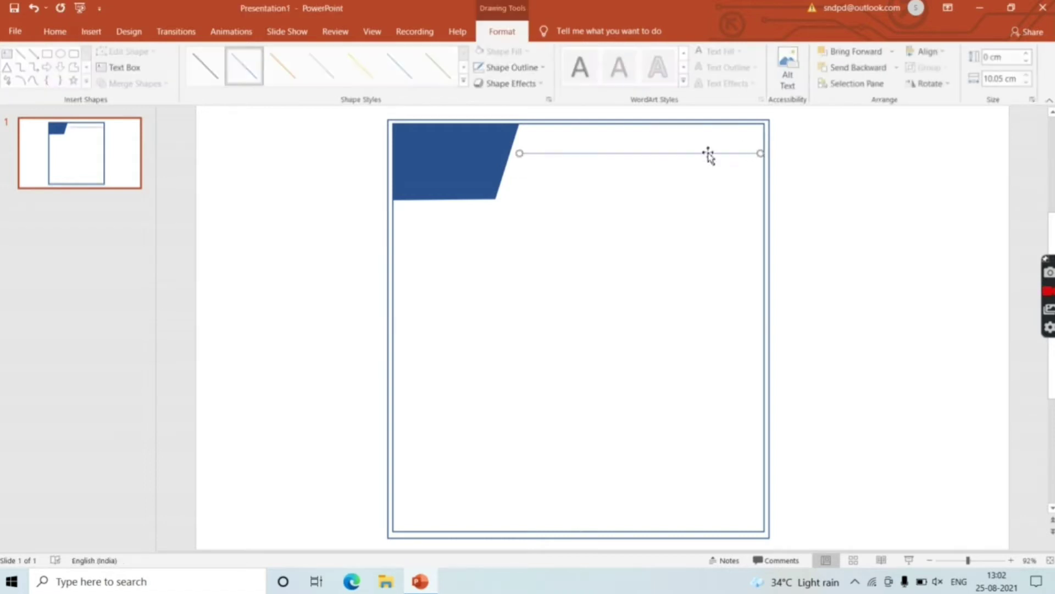
click(48, 54)
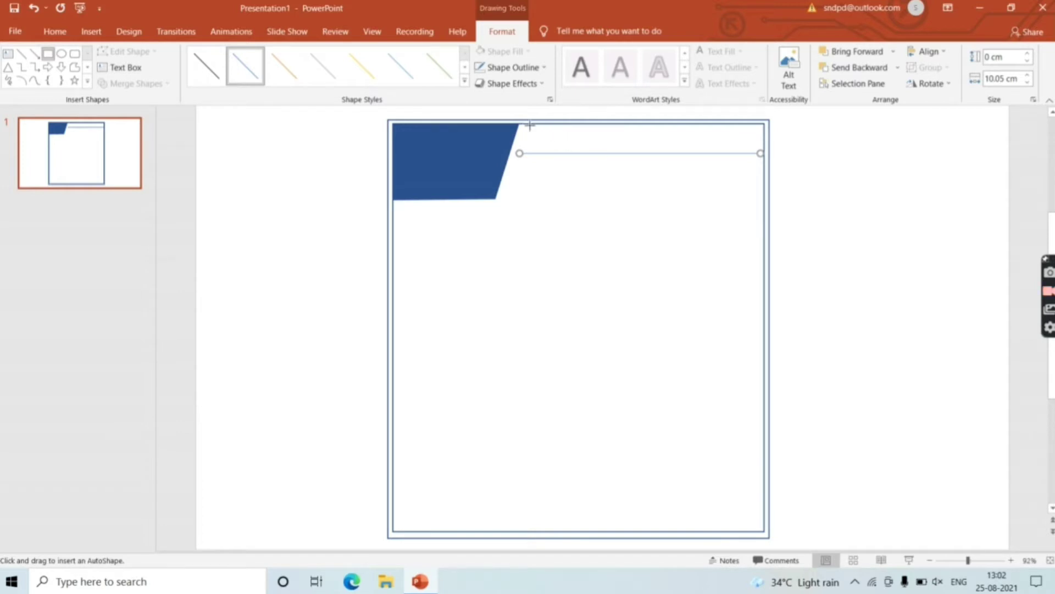
drag(528, 125, 570, 156)
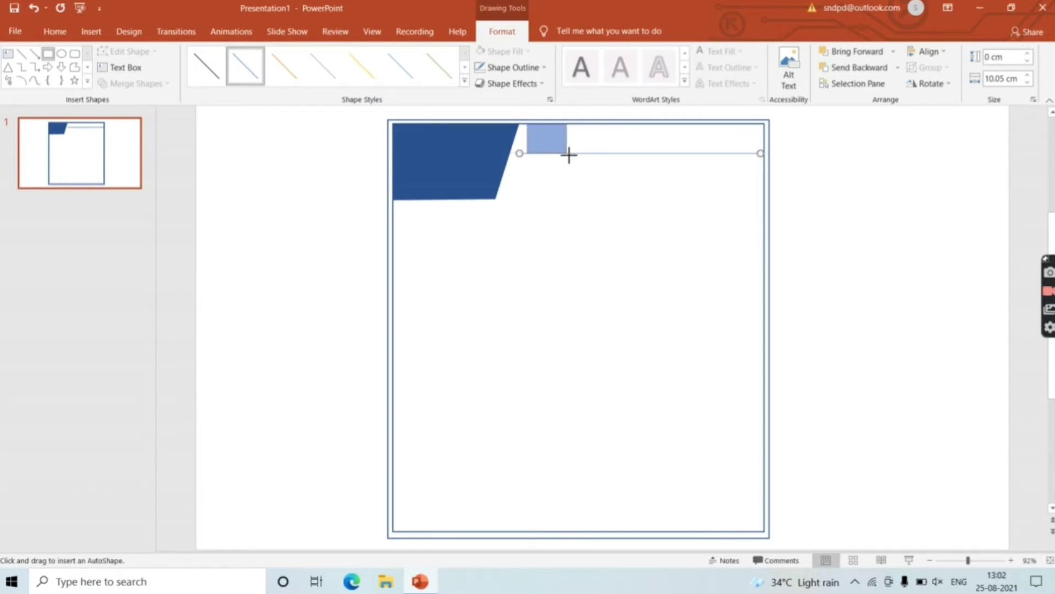
drag(570, 156, 569, 155)
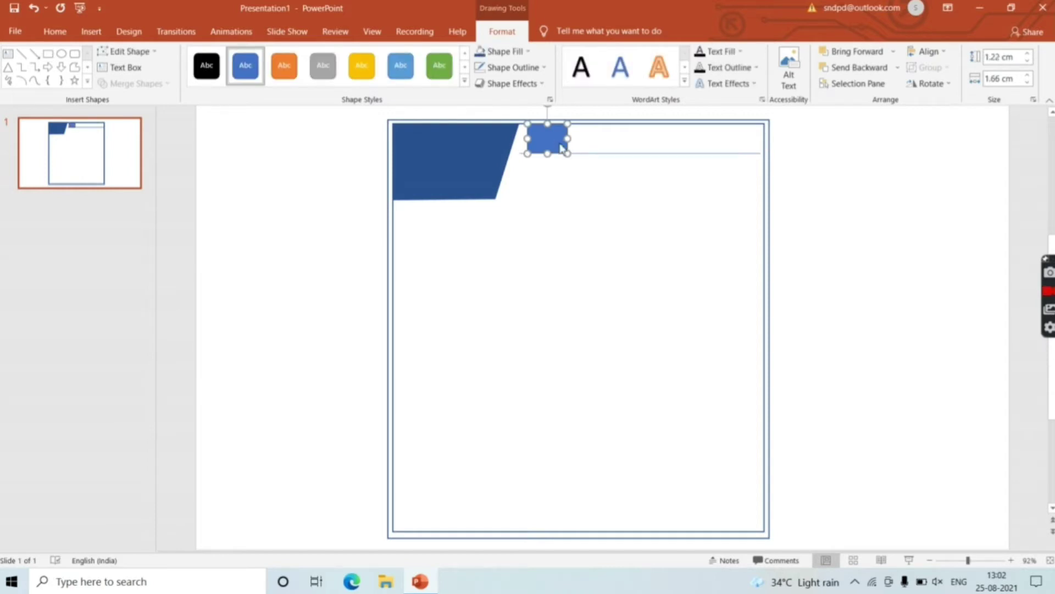
- Slant the small rectangle into a 1.22 × 2.08 cm parallelogram using Edit Points
right_click(562, 147)
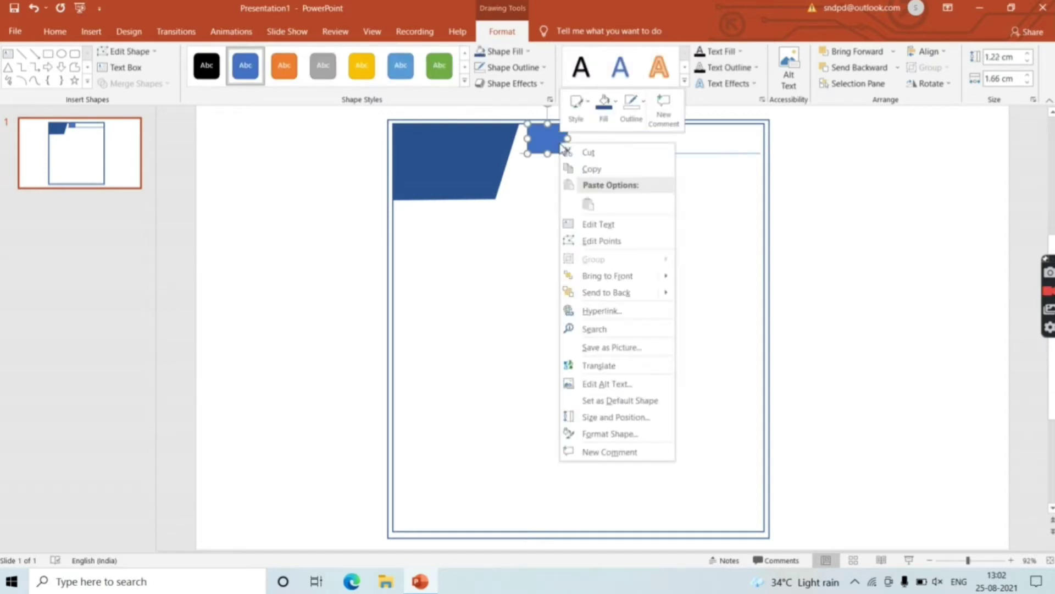
click(589, 242)
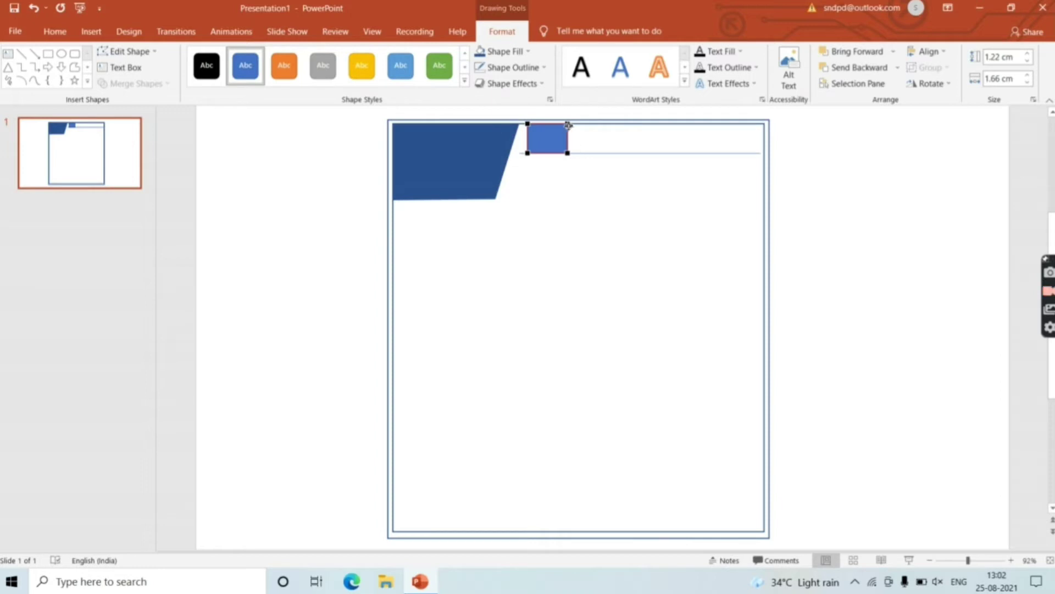
drag(570, 123, 575, 123)
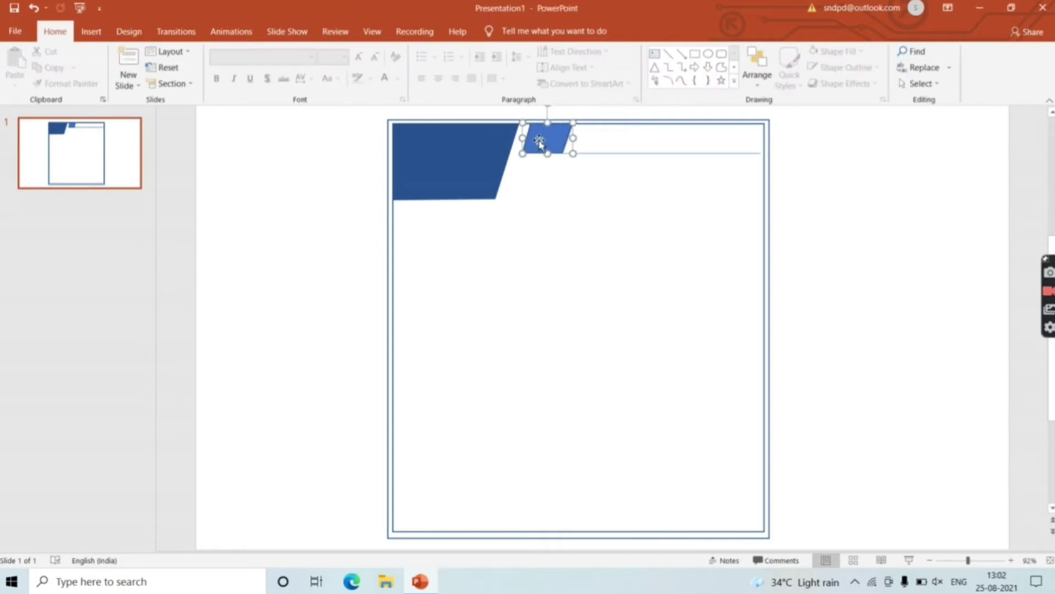
right_click(543, 137)
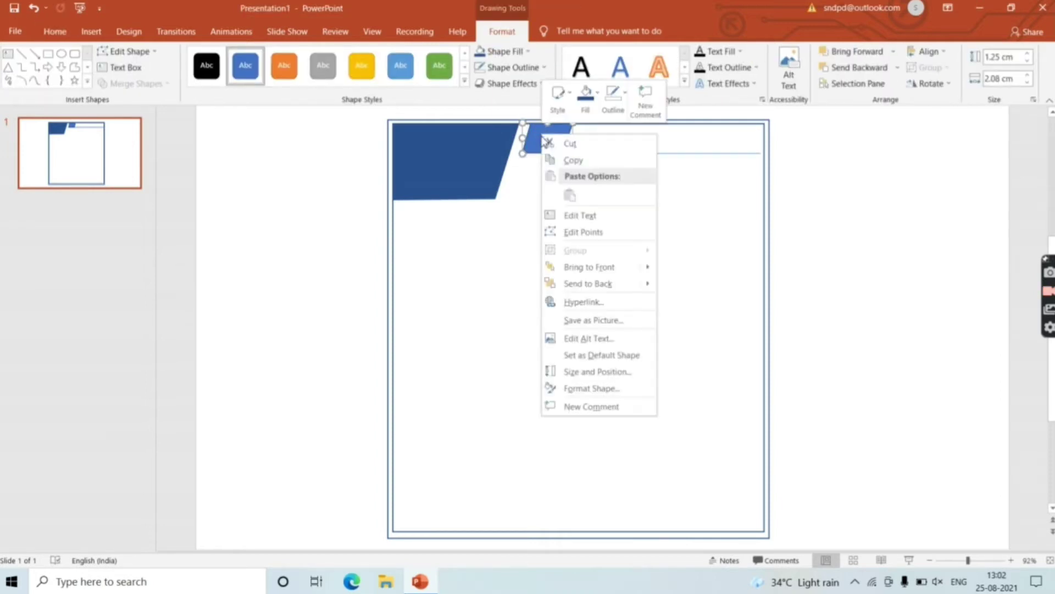
click(561, 231)
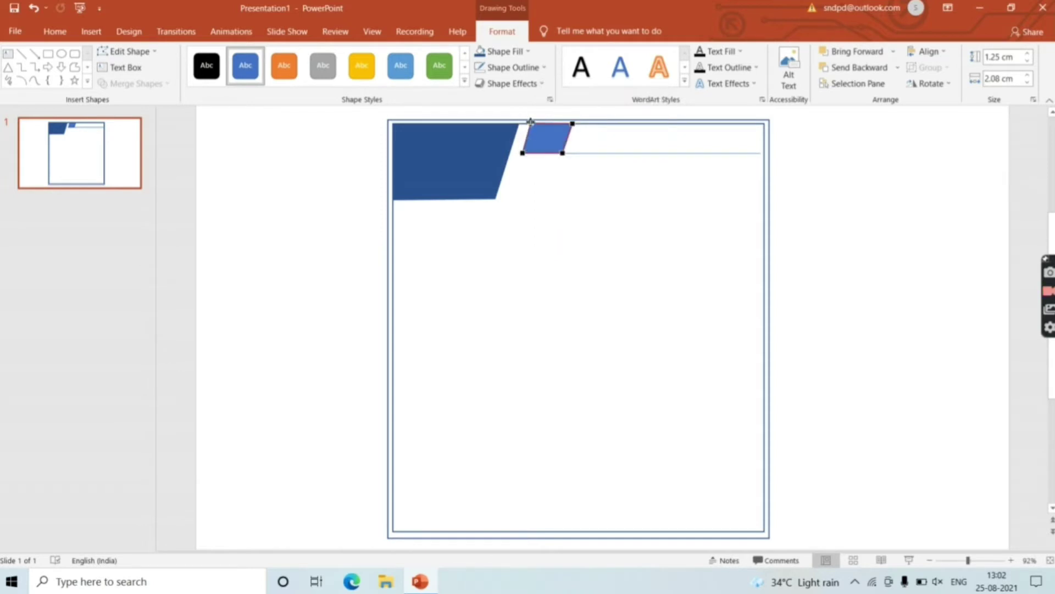
click(531, 122)
- Copy the blue parallelogram and place the copy right beside the original
click(532, 193)
click(547, 138)
right_click(548, 142)
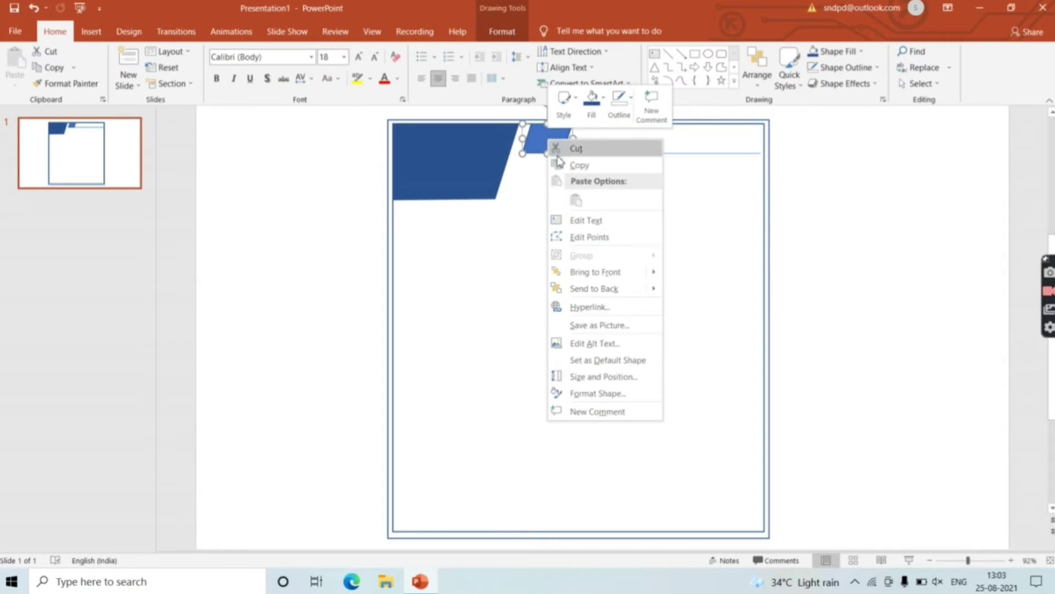
click(578, 165)
right_click(593, 139)
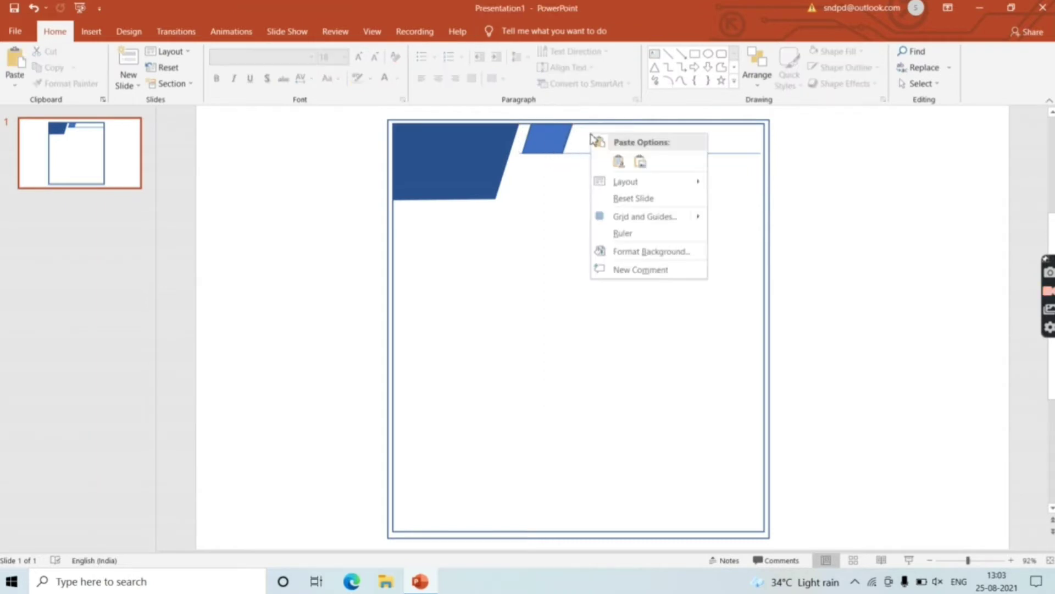
click(615, 161)
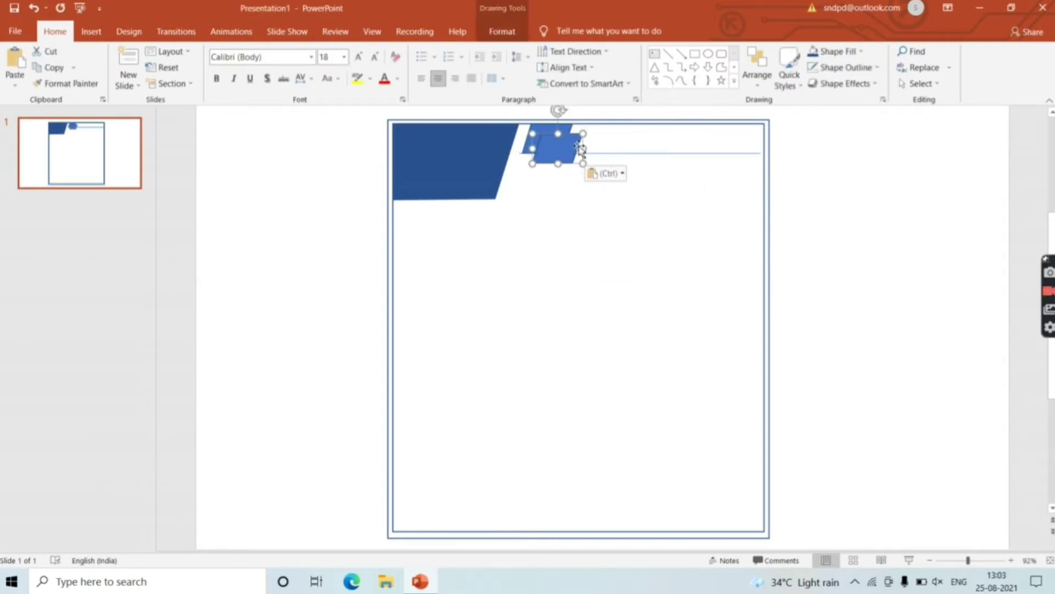
drag(566, 150, 605, 141)
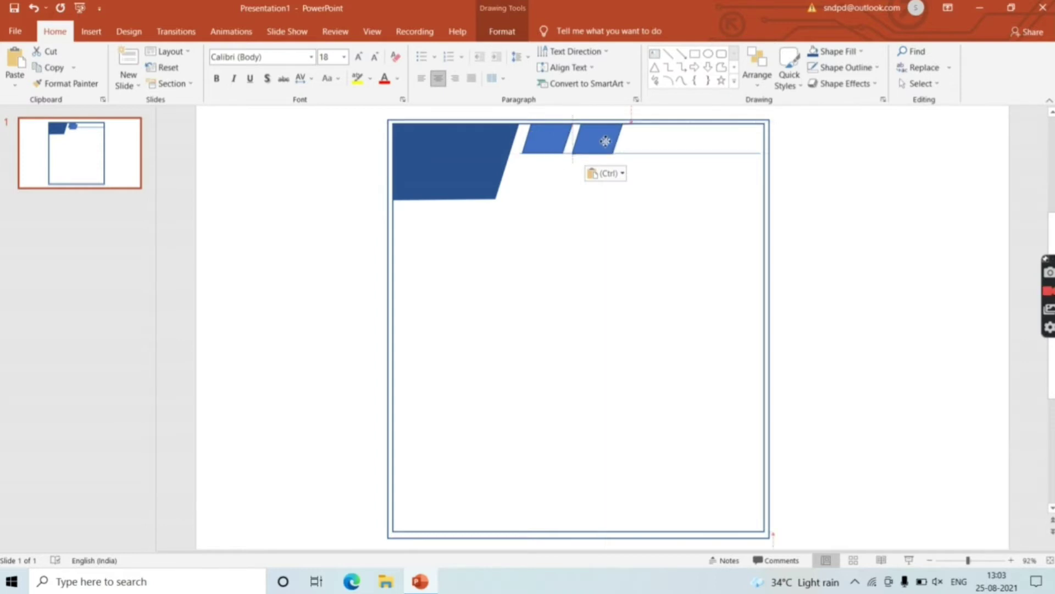
- Paste two more parallelograms, lining them up rightward along the top edge
right_click(605, 141)
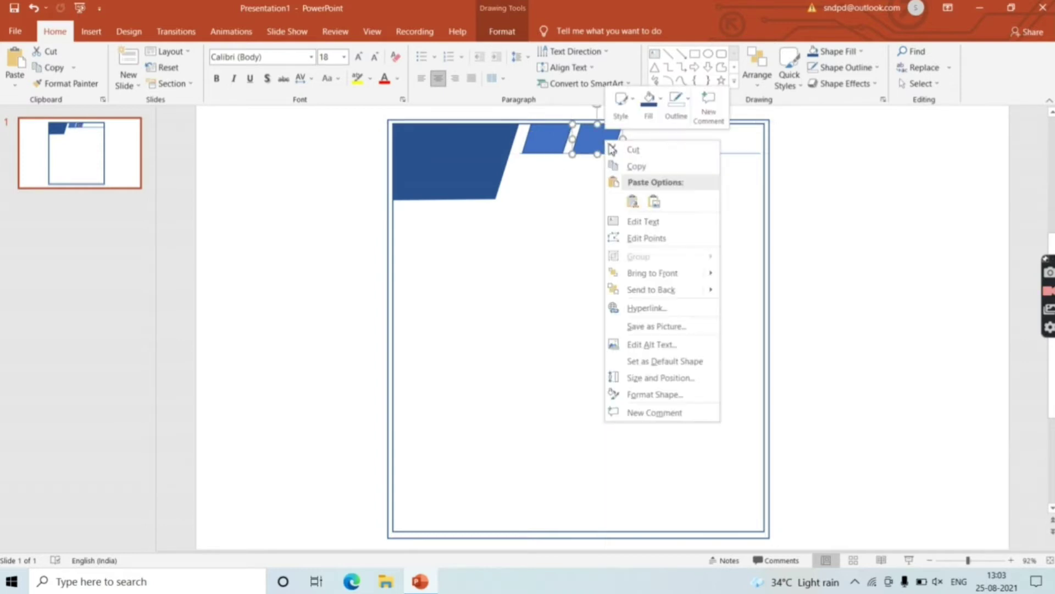
click(631, 201)
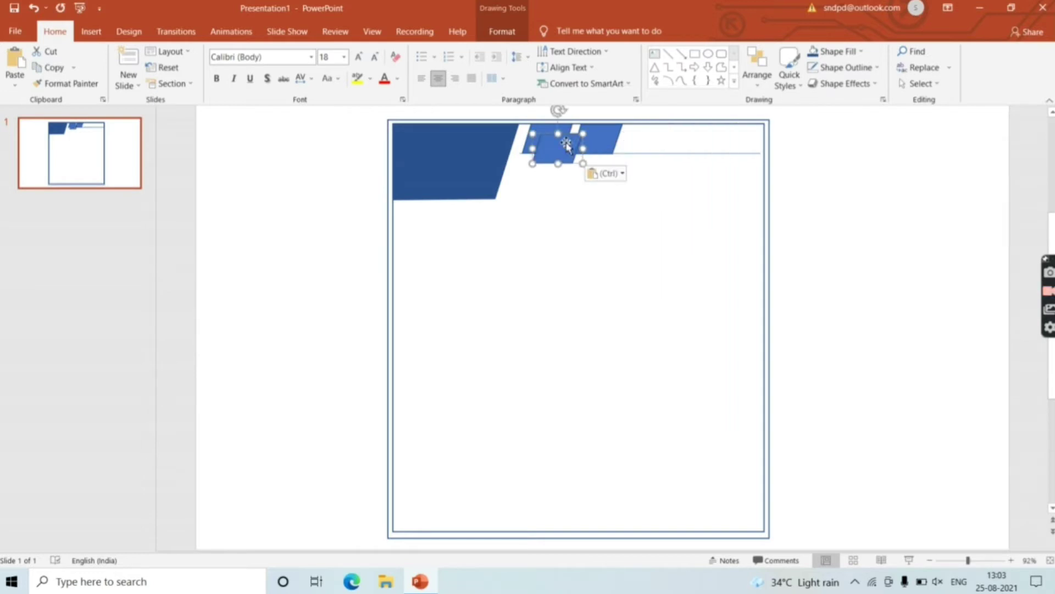
drag(564, 152, 653, 140)
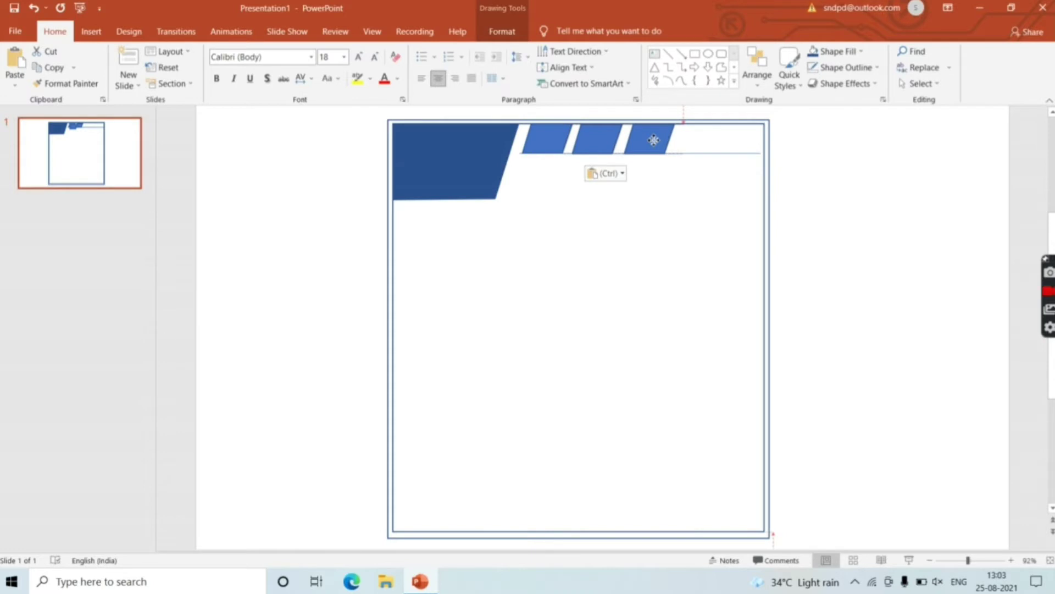
drag(654, 140, 653, 141)
right_click(652, 139)
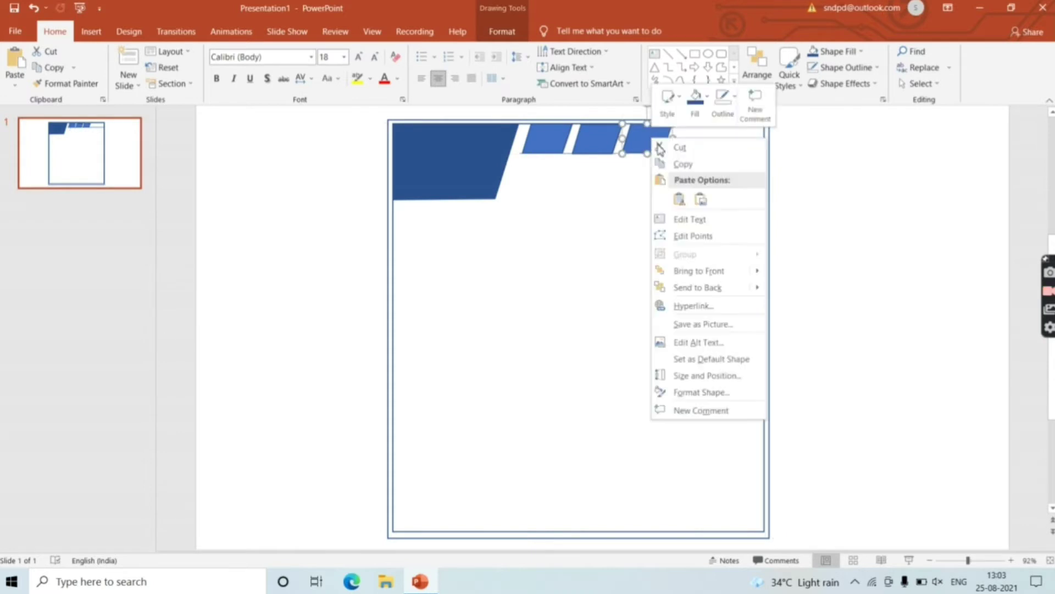
click(679, 198)
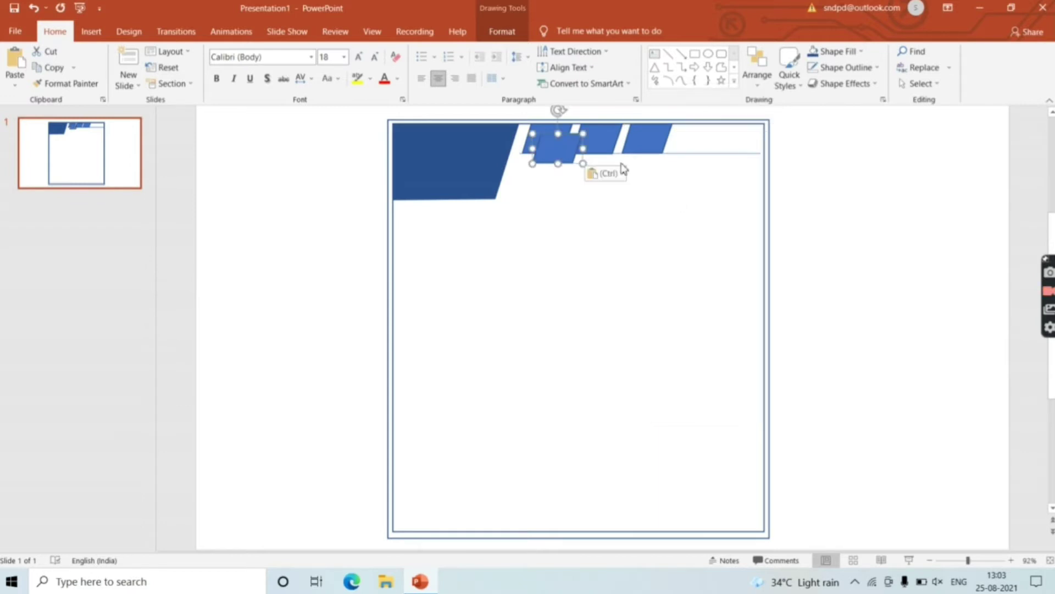
mouse_move(572, 152)
mouse_down()
mouse_move(686, 161)
mouse_move(705, 141)
mouse_up()
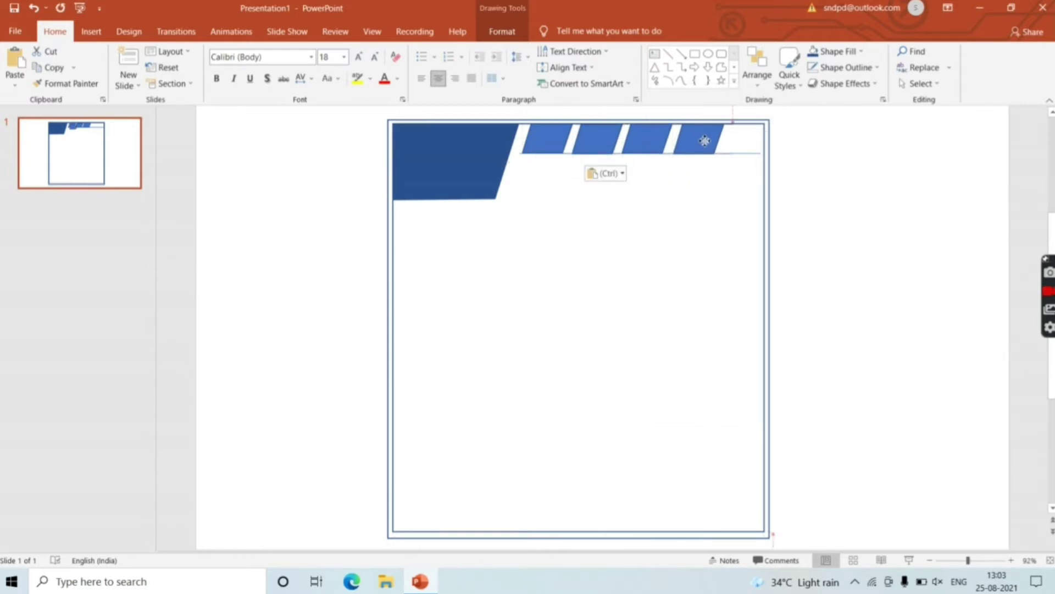
click(705, 141)
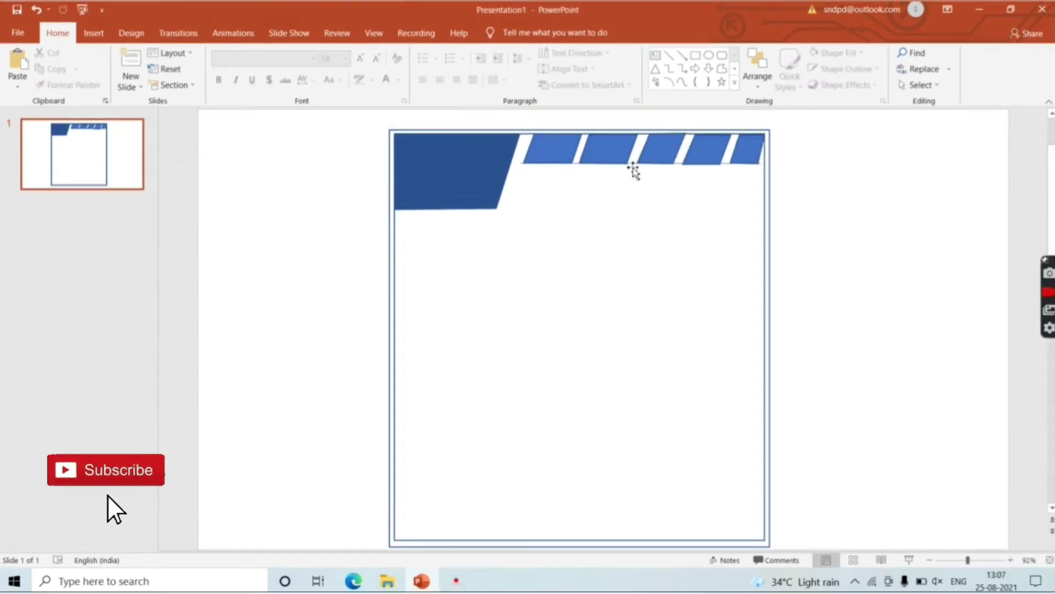
- Cut the thin line beneath the row of parallelograms
click(632, 164)
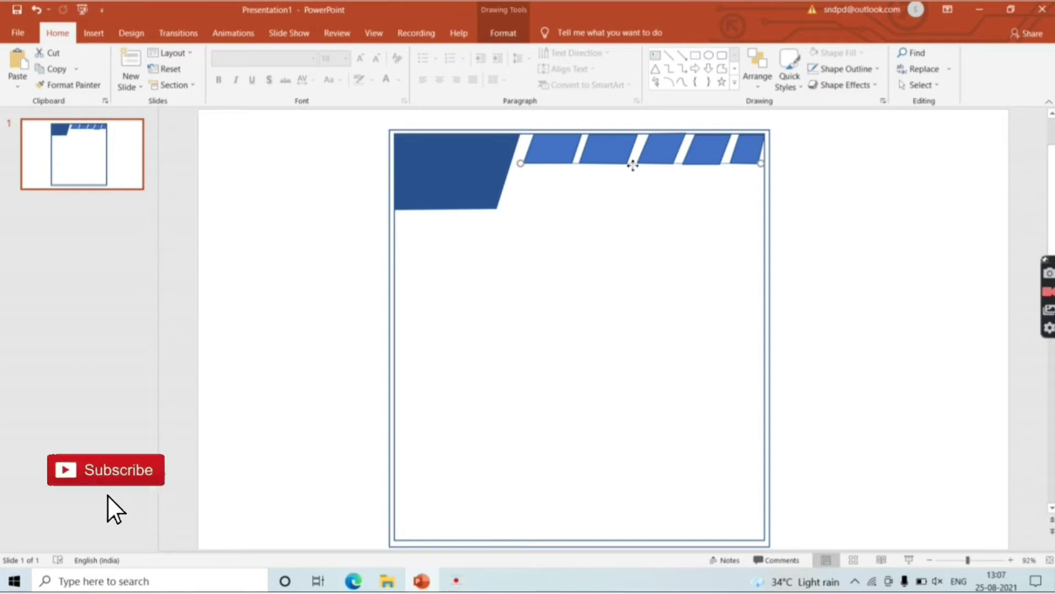
right_click(633, 165)
click(649, 171)
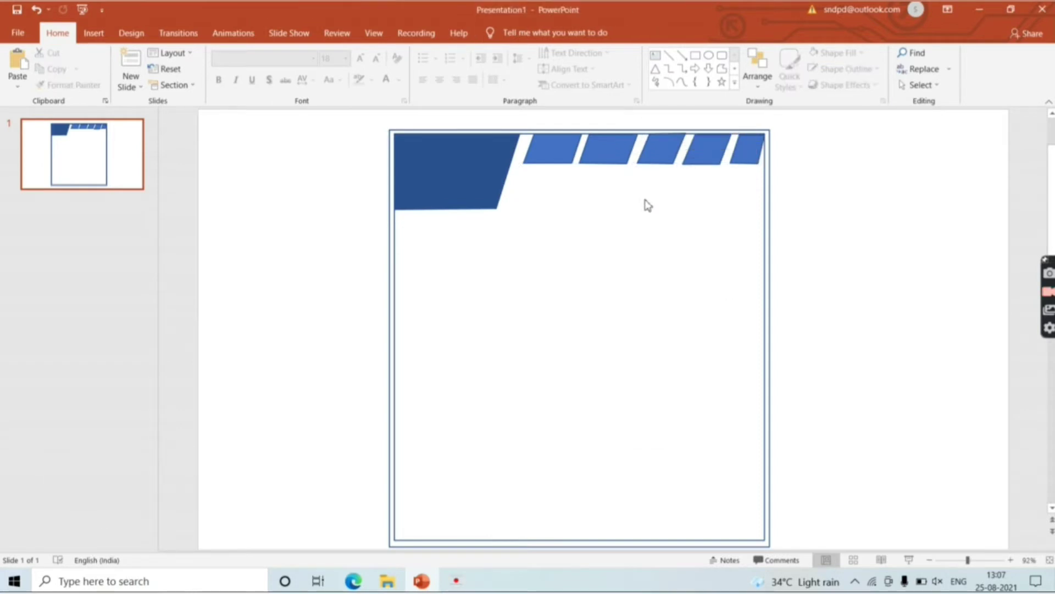
scroll(652, 213, down, 1)
scroll(653, 212, up, 1)
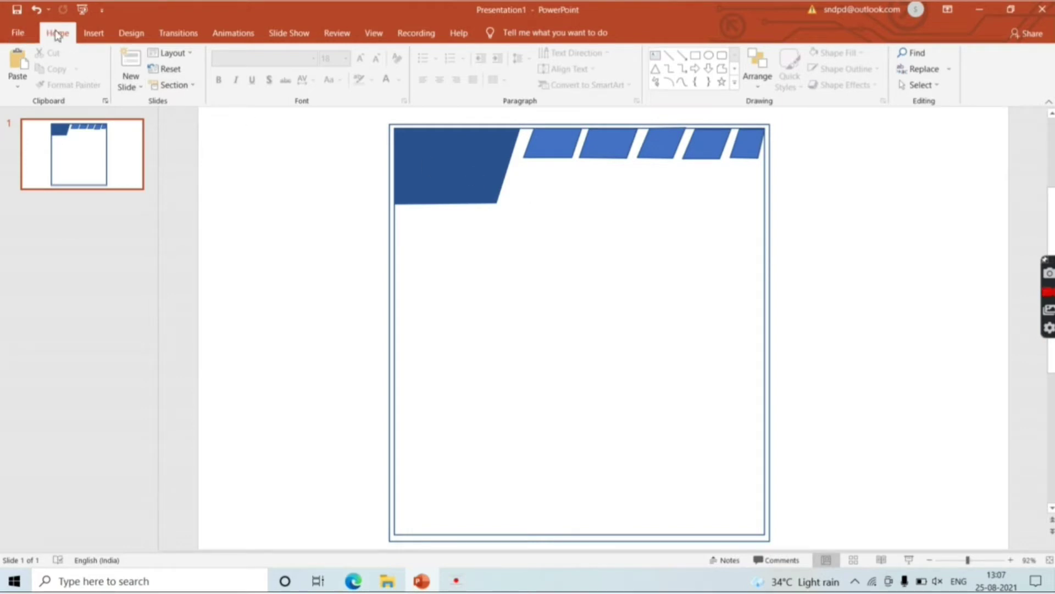
- Insert the Ford logo from Online Pictures, move it onto the corner block and shrink it
click(91, 35)
click(97, 63)
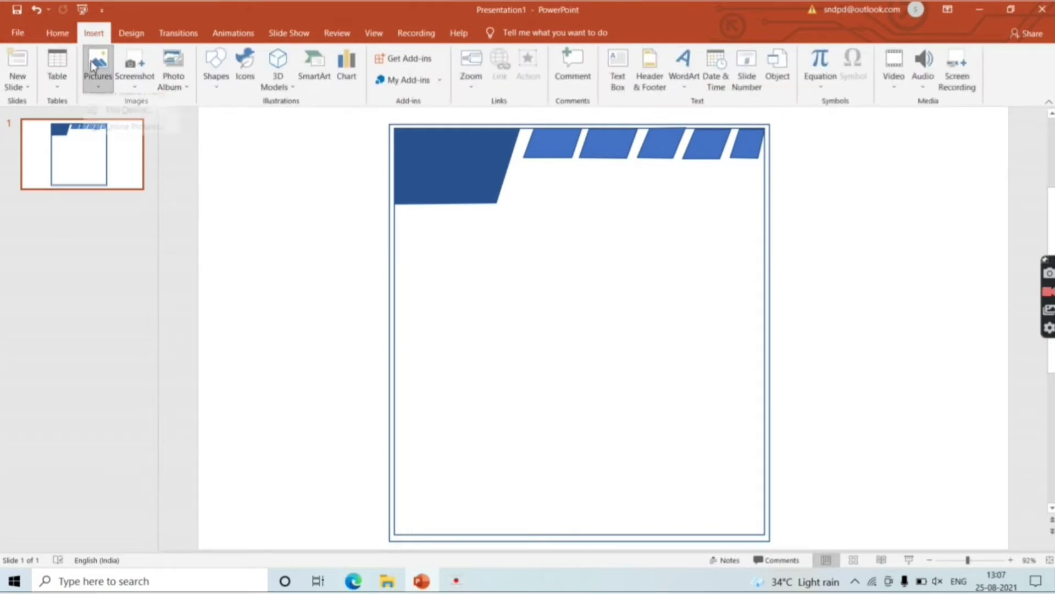
click(118, 141)
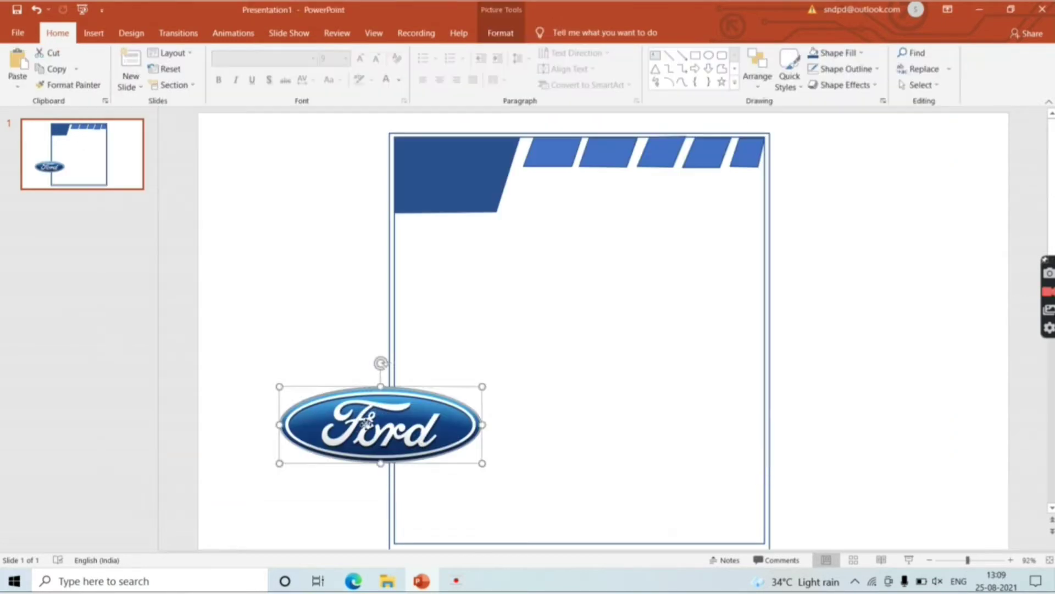
drag(362, 425, 445, 203)
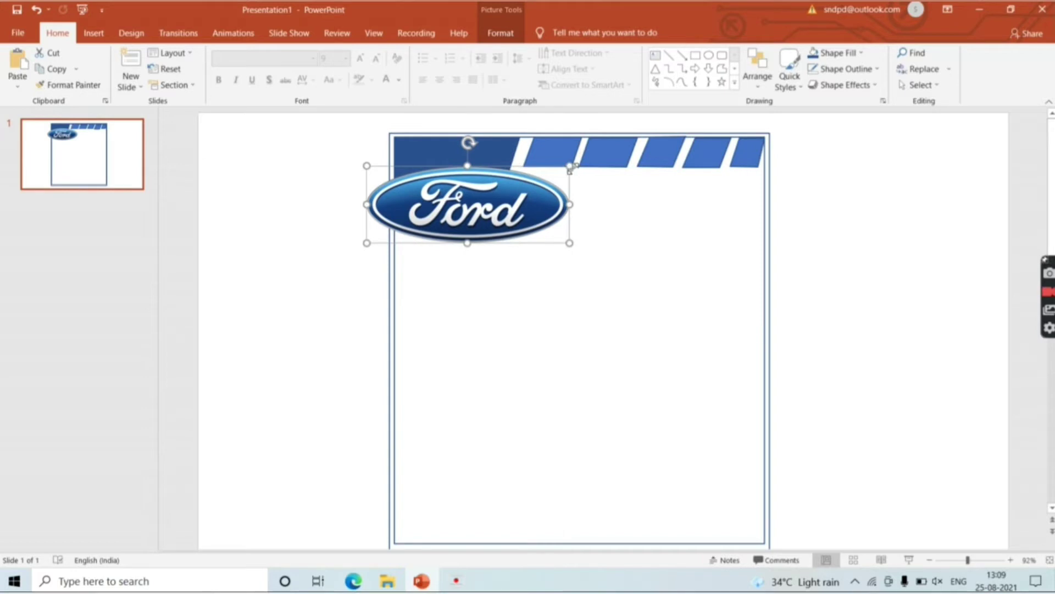
mouse_move(569, 166)
mouse_down()
mouse_move(457, 209)
mouse_move(448, 175)
mouse_up()
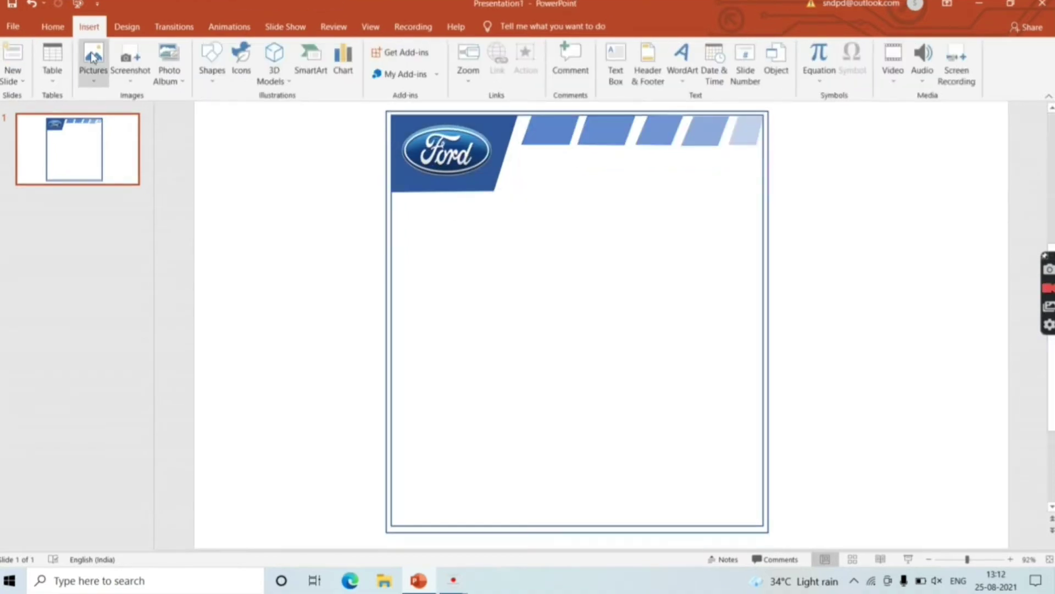
- Insert a Facebook icon from Online Pictures and shrink it below the banner
click(94, 61)
click(105, 133)
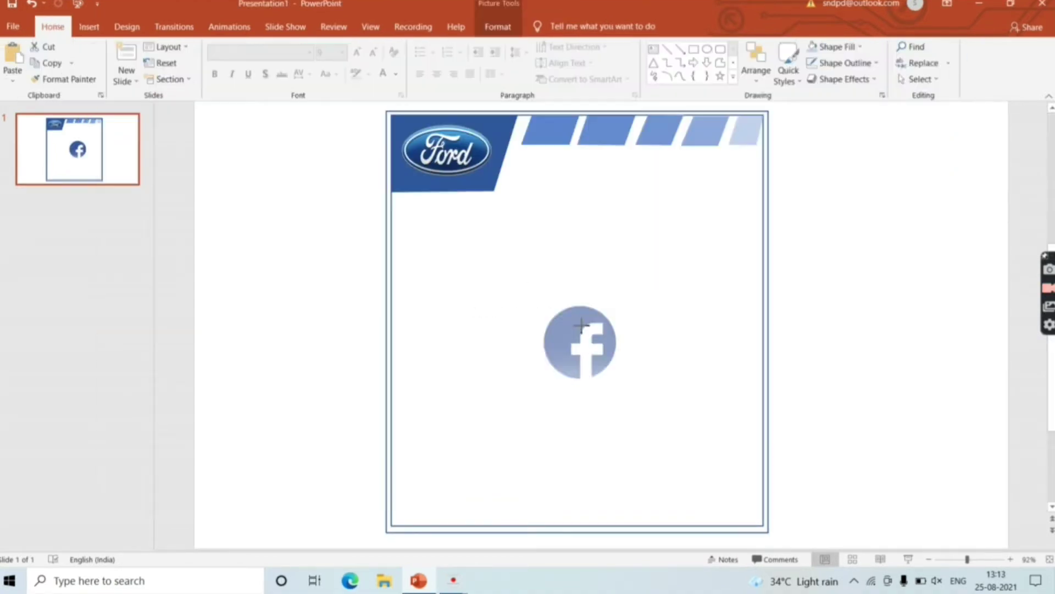
mouse_move(570, 343)
mouse_down()
mouse_move(567, 355)
mouse_move(536, 169)
mouse_up()
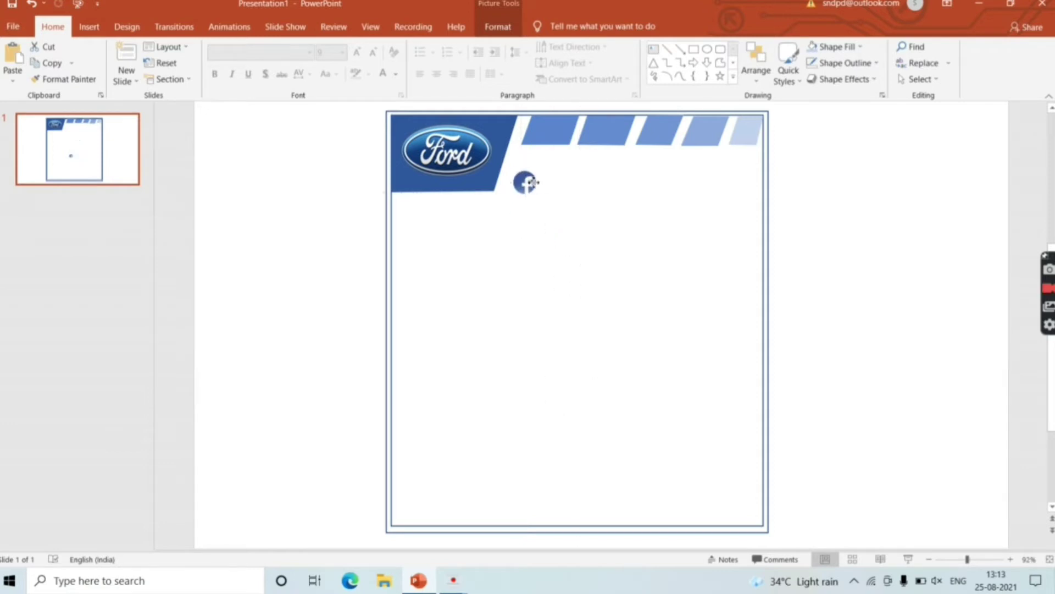
- Draw a straight line running right from the Facebook icon
click(89, 26)
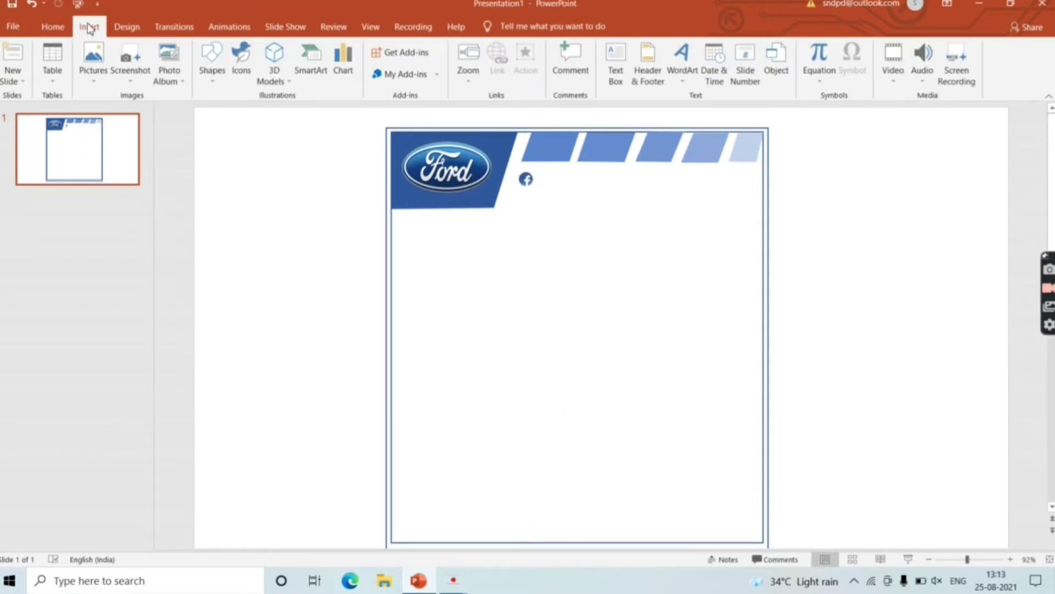
click(212, 60)
click(219, 111)
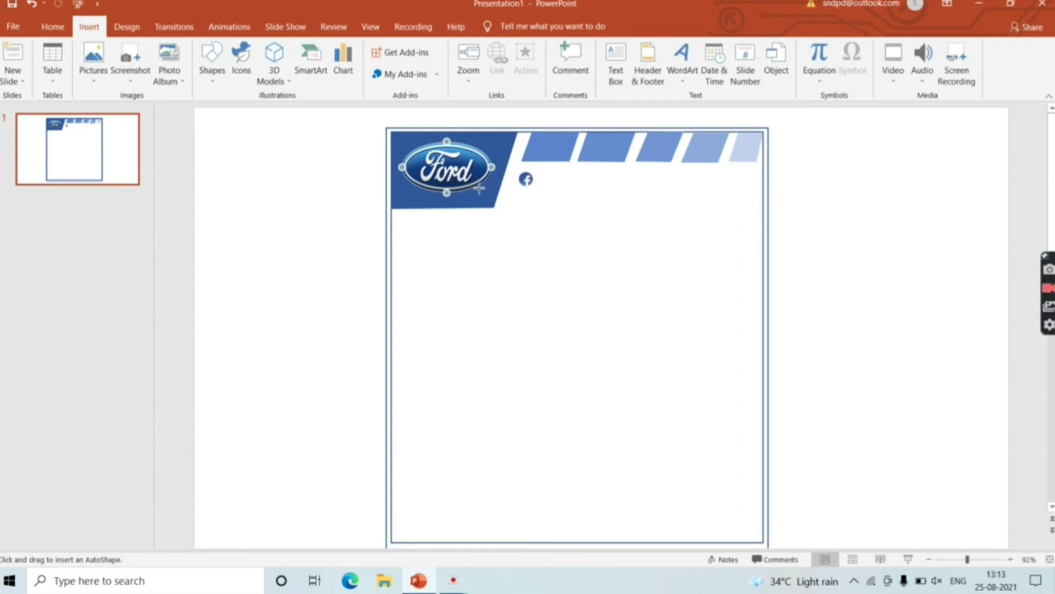
drag(513, 186, 732, 187)
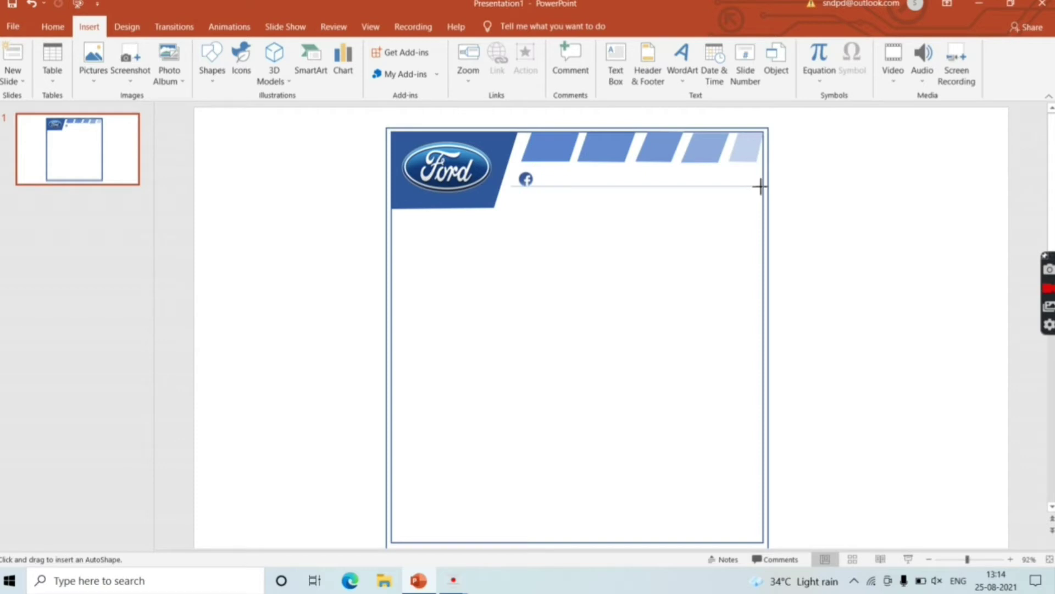
- End the rule near the right edge and add a '/fb handle' text box beside the Facebook icon
drag(760, 187, 756, 186)
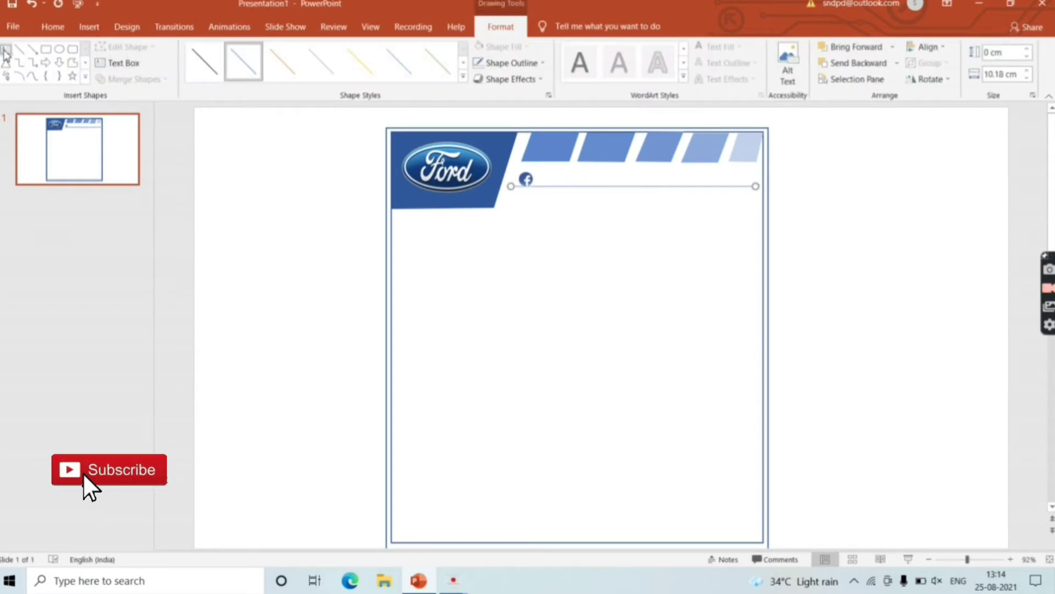
click(119, 63)
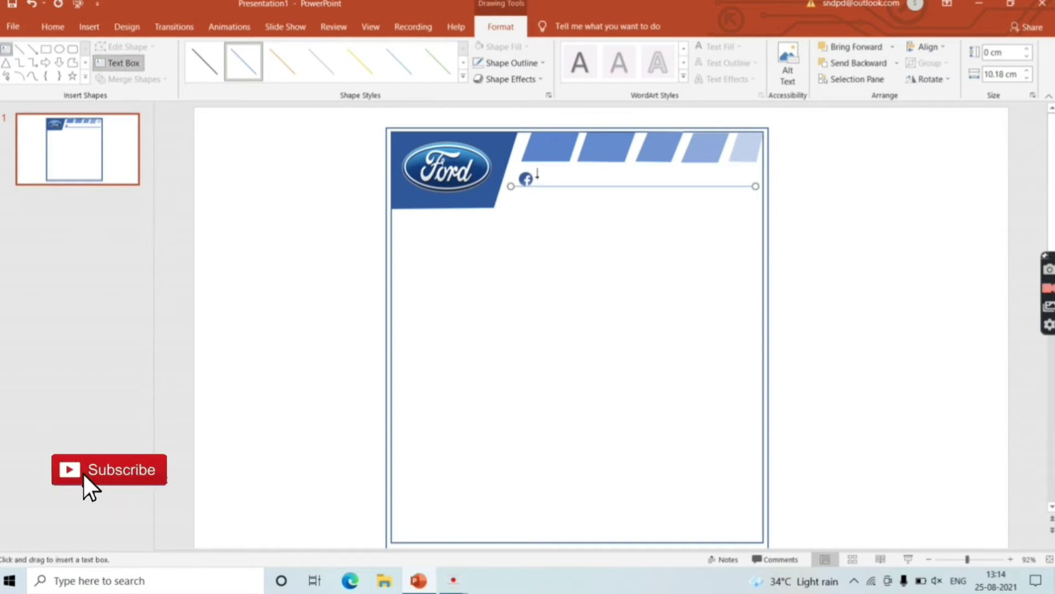
drag(536, 174, 604, 195)
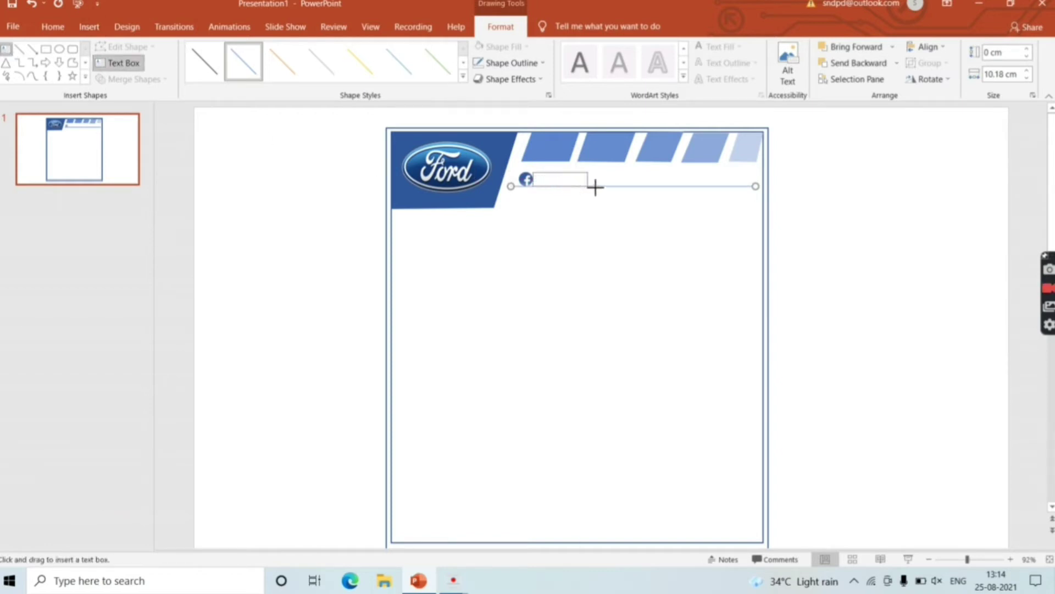
text(/fb handle)
click(89, 27)
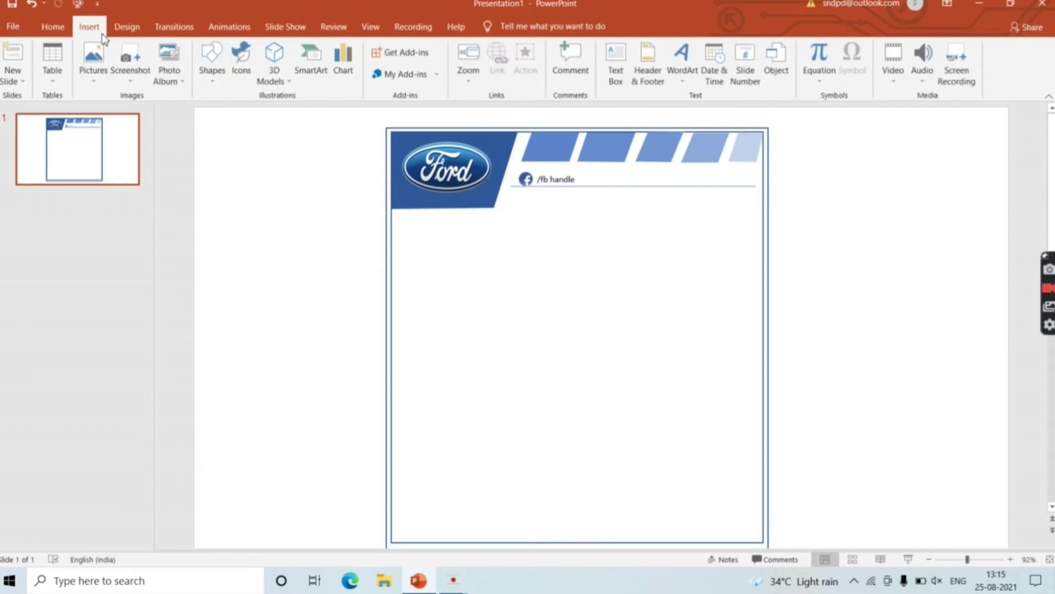
click(94, 61)
- Insert a Twitter icon and label it '/twitter handle' with a text box beside it
click(114, 132)
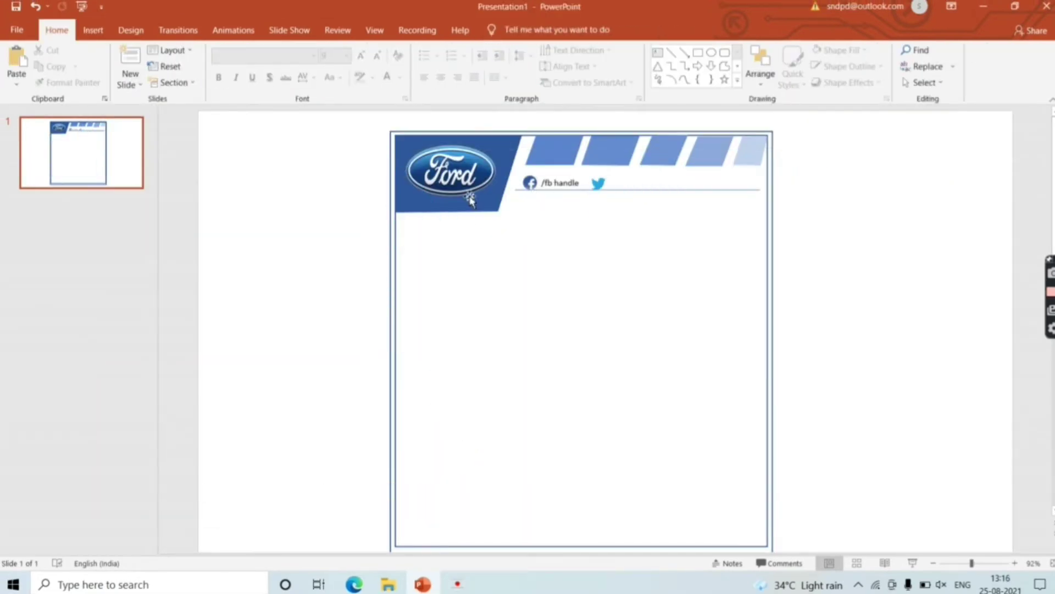
click(94, 31)
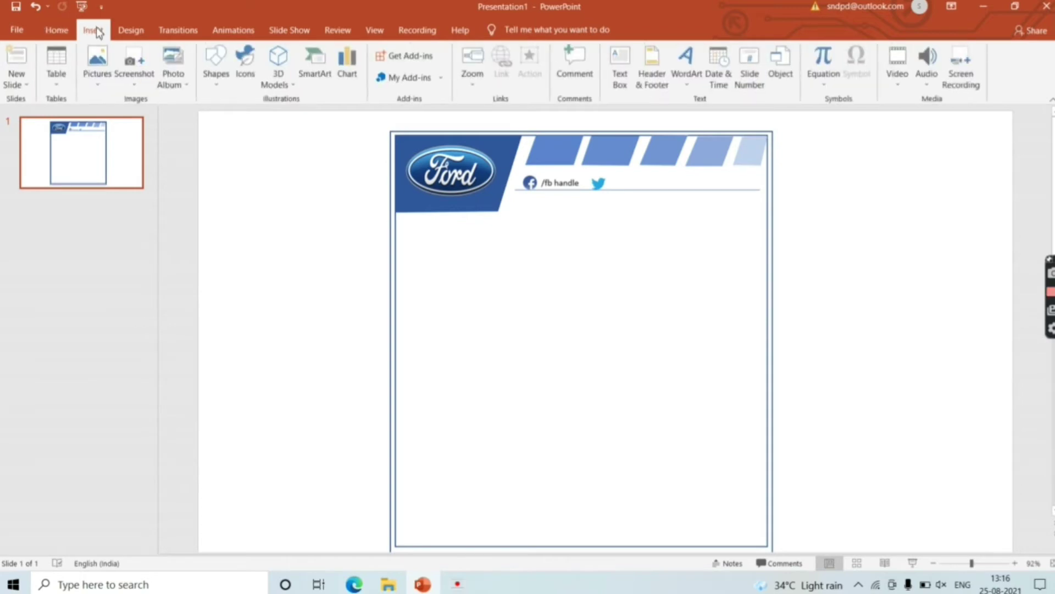
click(216, 82)
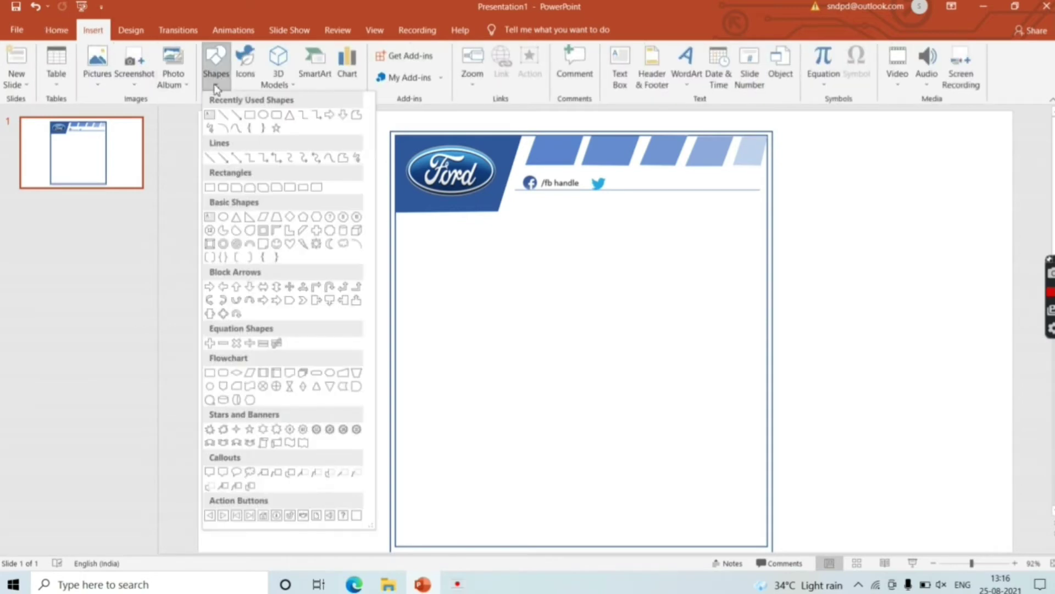
click(210, 116)
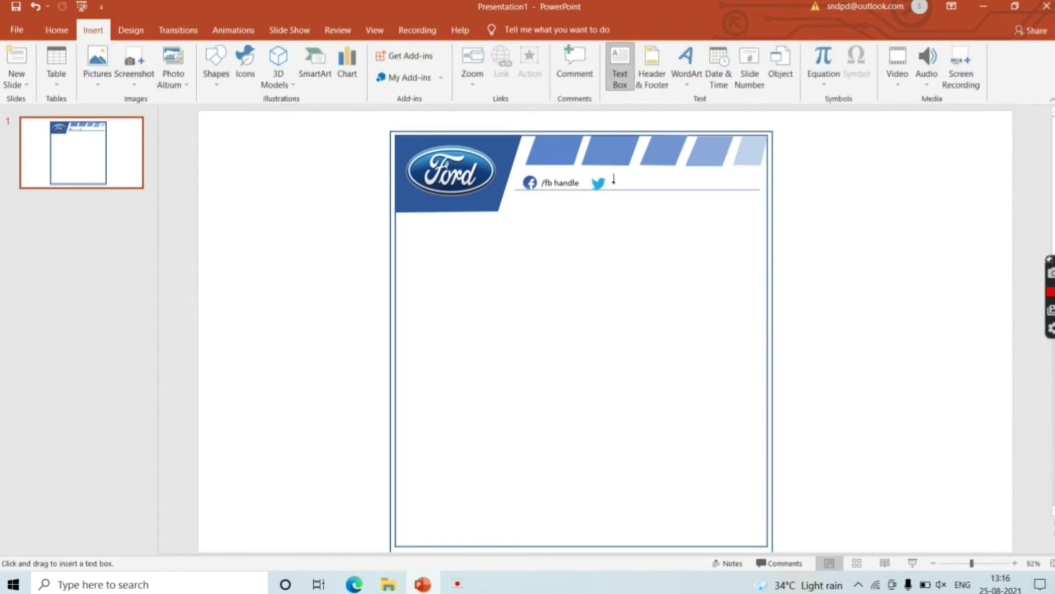
drag(611, 181, 675, 195)
text(/twitter handle)
click(663, 225)
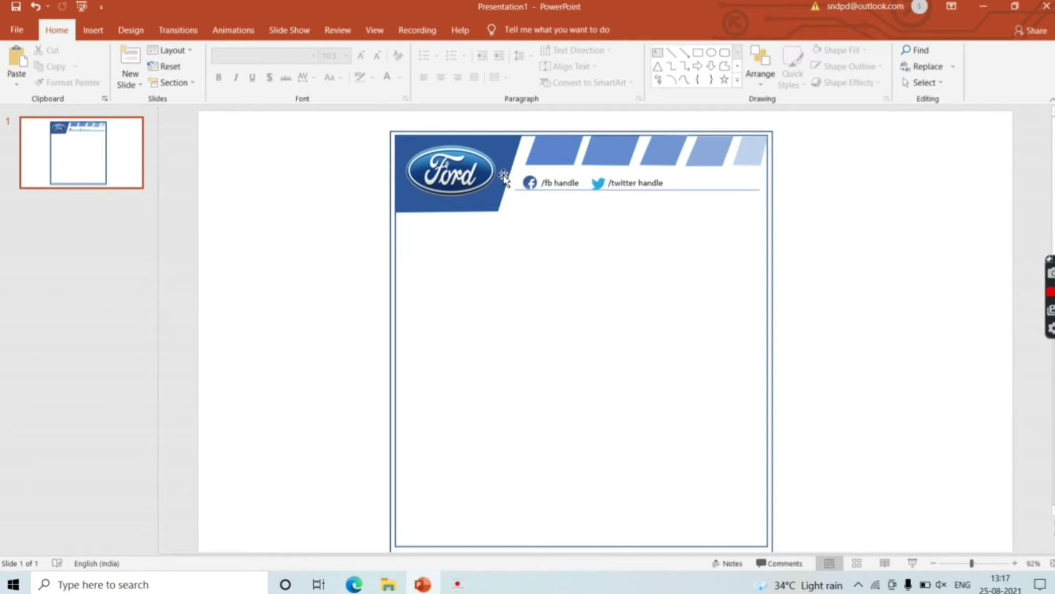
- Insert a LinkedIn icon, shrink it to about 0.79 cm and place it after '/twitter handle'
click(91, 32)
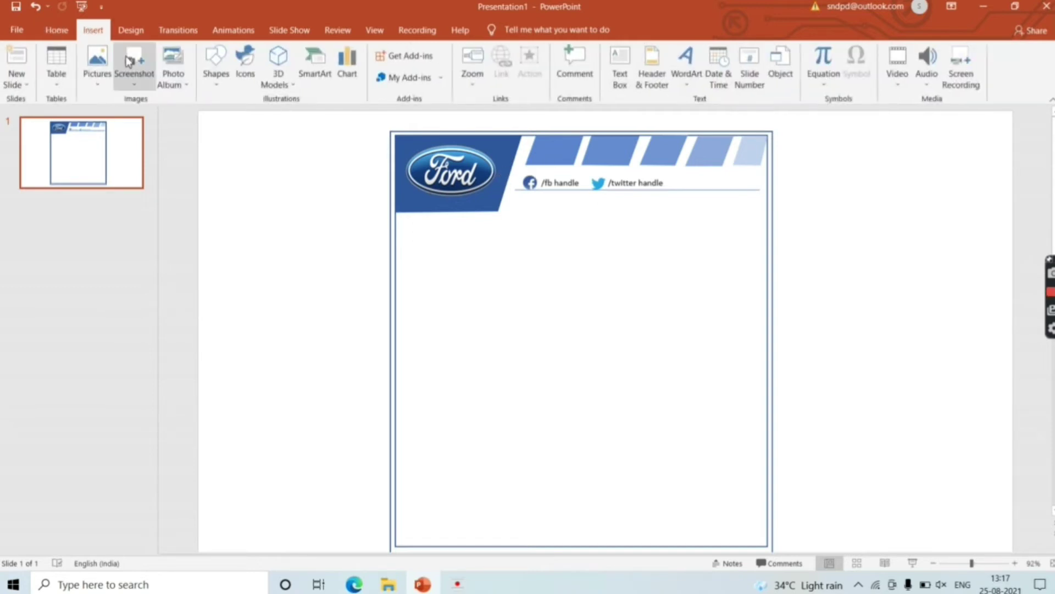
click(97, 61)
click(114, 136)
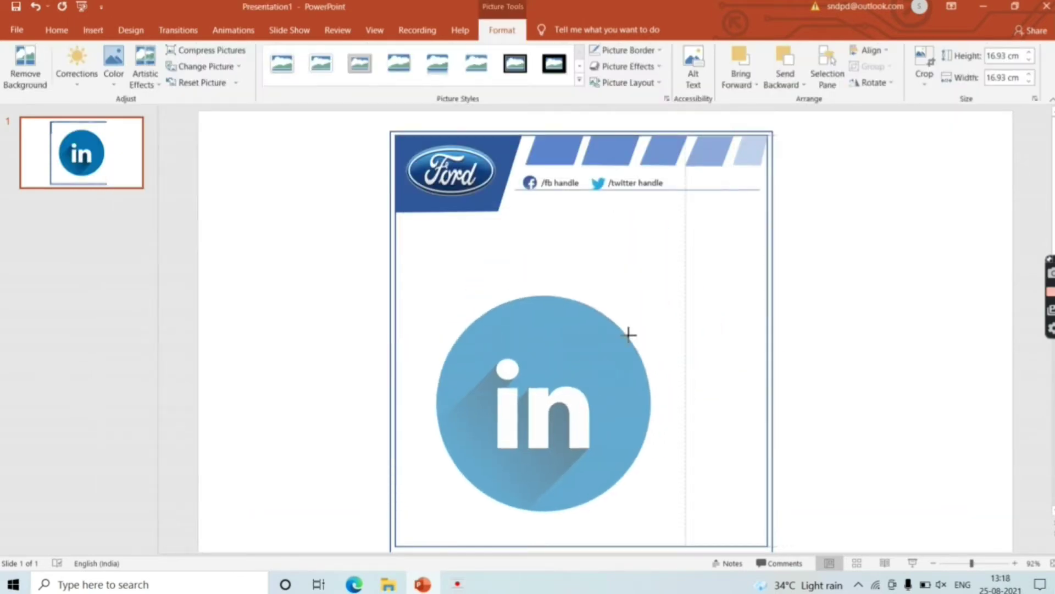
mouse_move(627, 335)
mouse_down()
mouse_move(437, 521)
mouse_move(598, 246)
mouse_move(690, 172)
mouse_up()
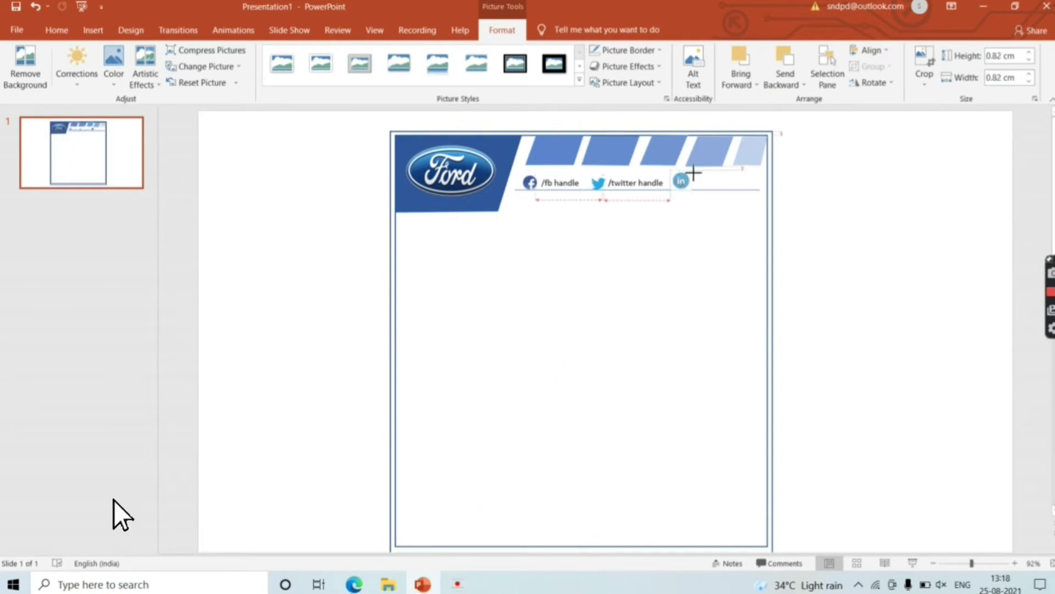
click(701, 216)
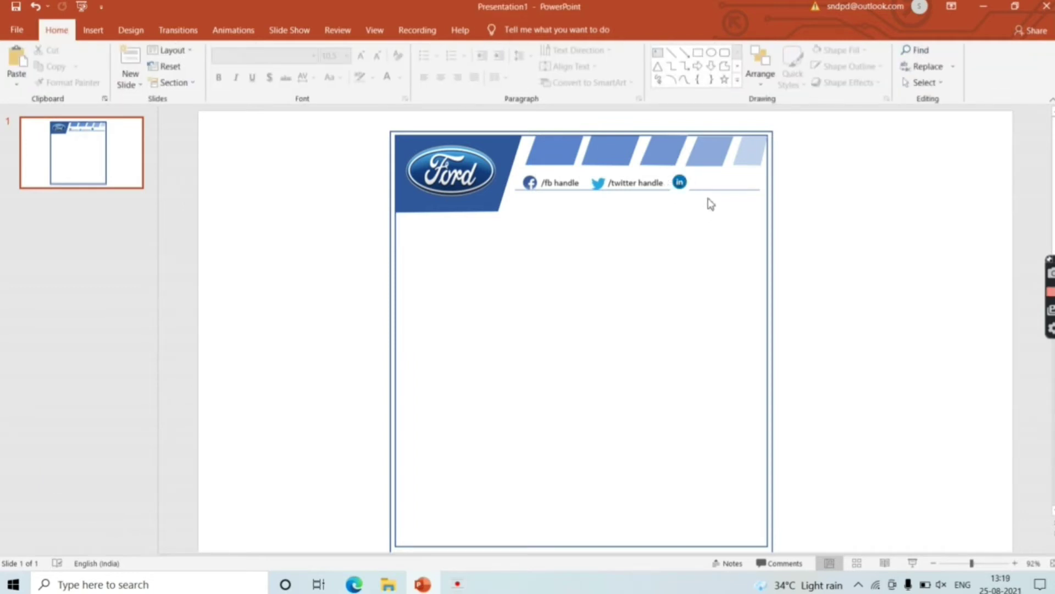
- Add a '/Linkedin page' text box beside the LinkedIn icon
click(92, 32)
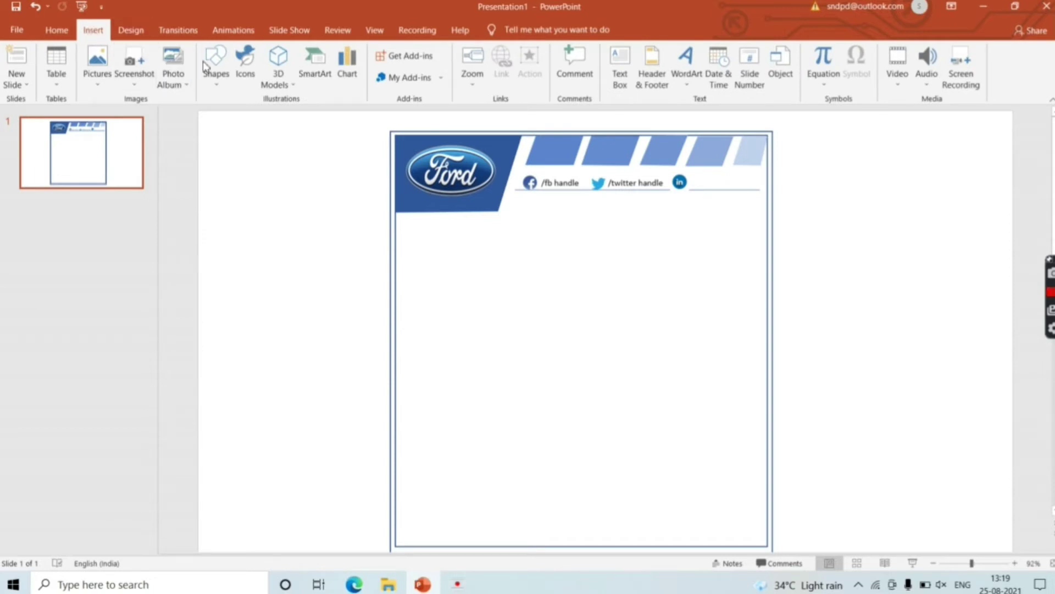
click(214, 65)
click(208, 116)
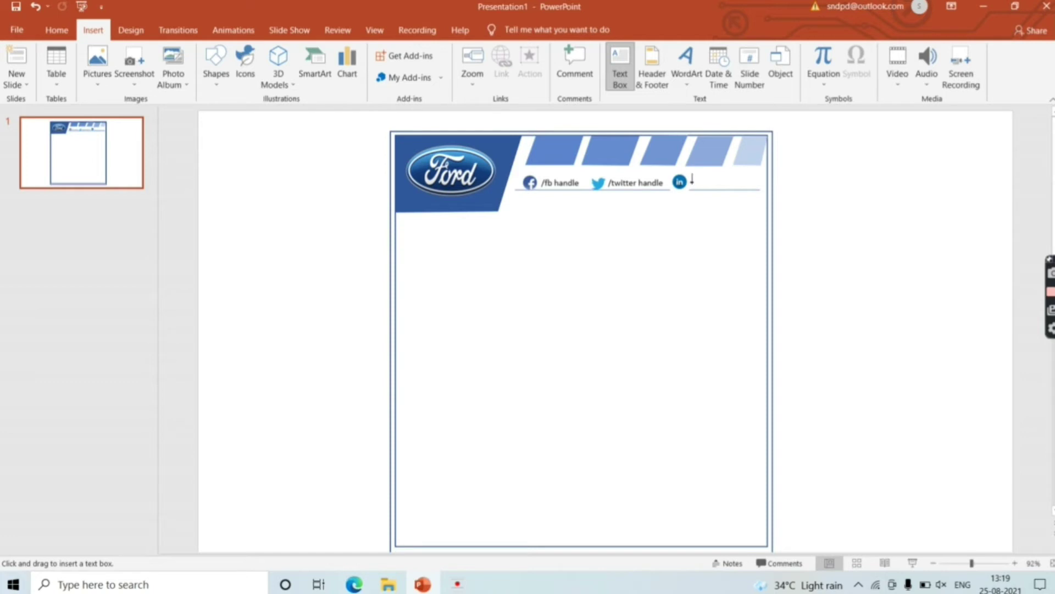
drag(692, 180, 744, 193)
text(/Linkedin page)
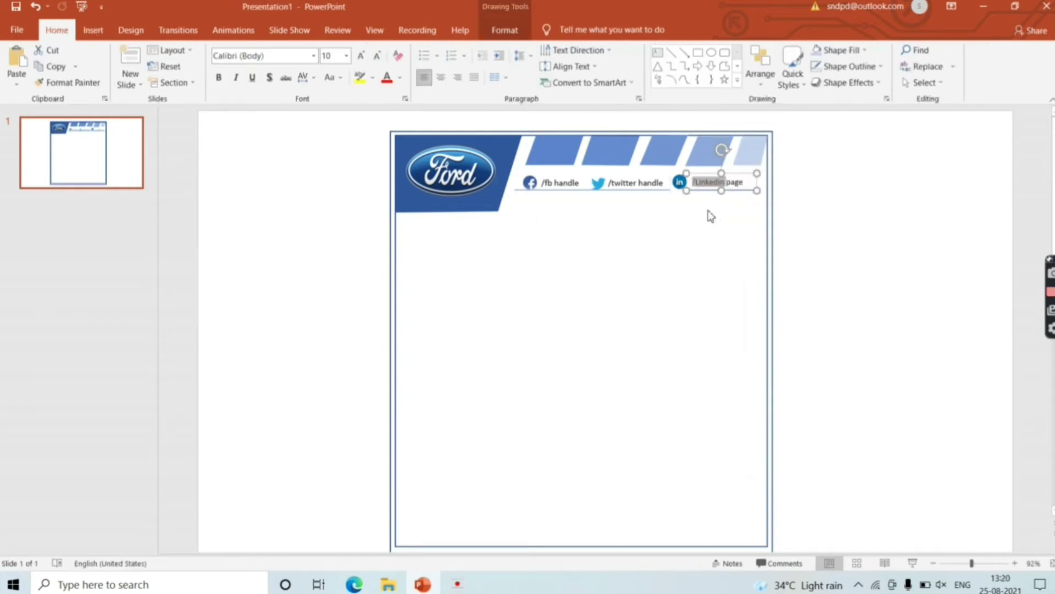
- Clear the spelling flag on 'Linkedin' with Ignore All
click(727, 181)
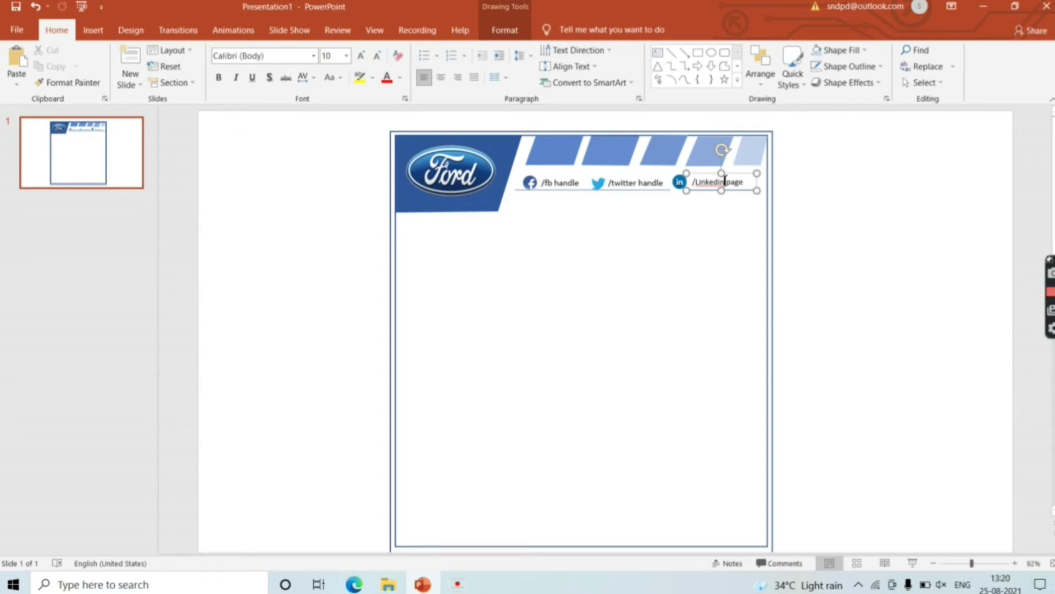
drag(724, 180, 704, 181)
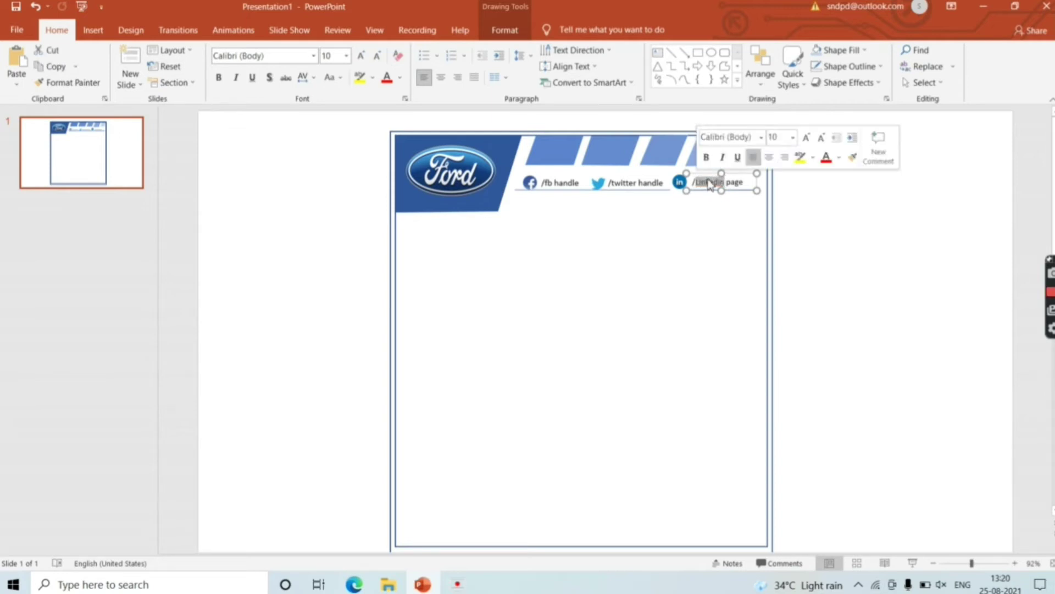
right_click(726, 187)
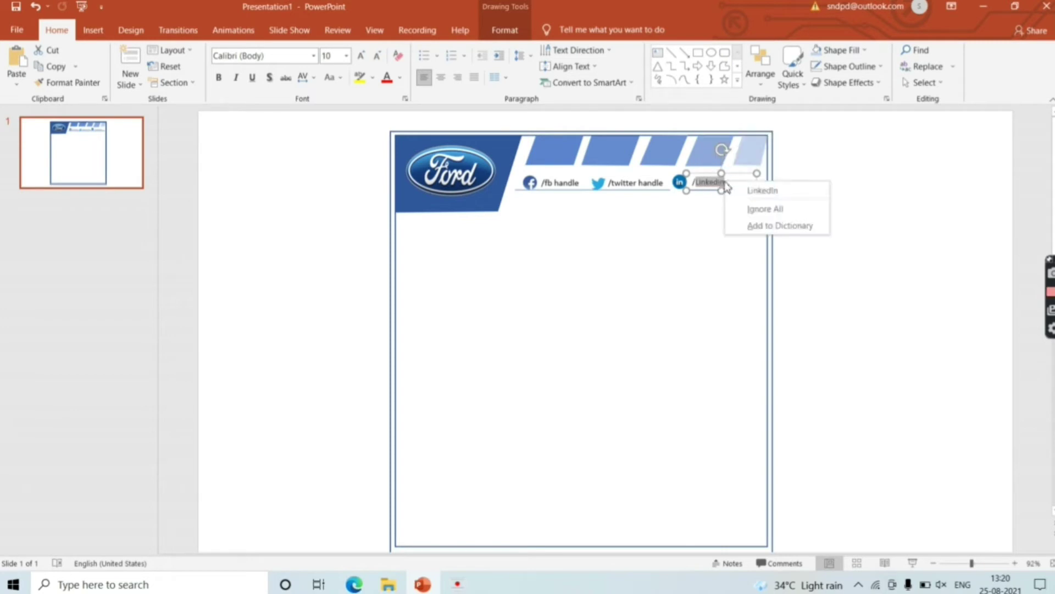
click(761, 213)
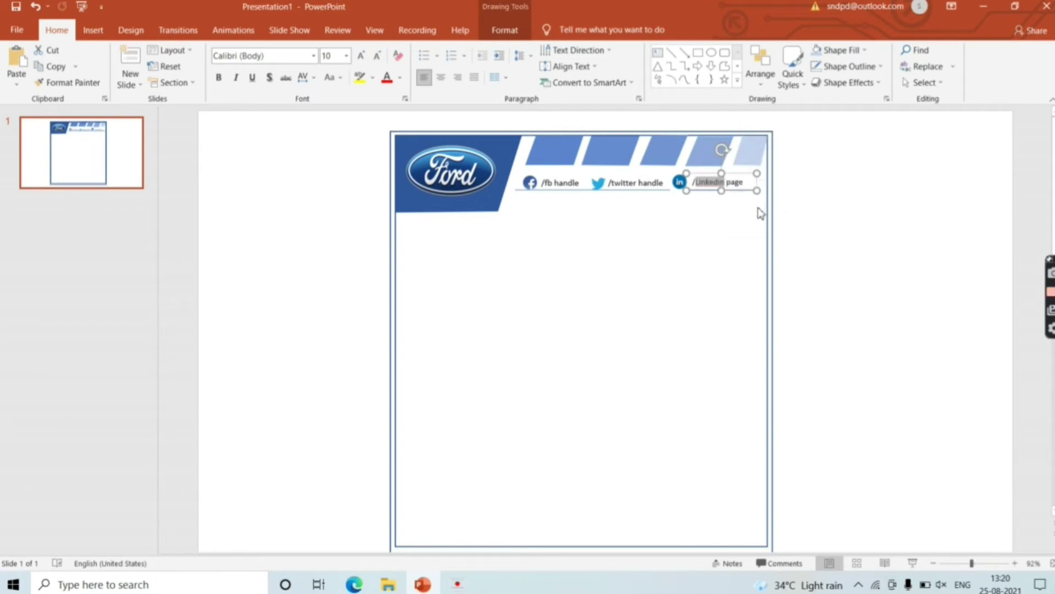
click(732, 213)
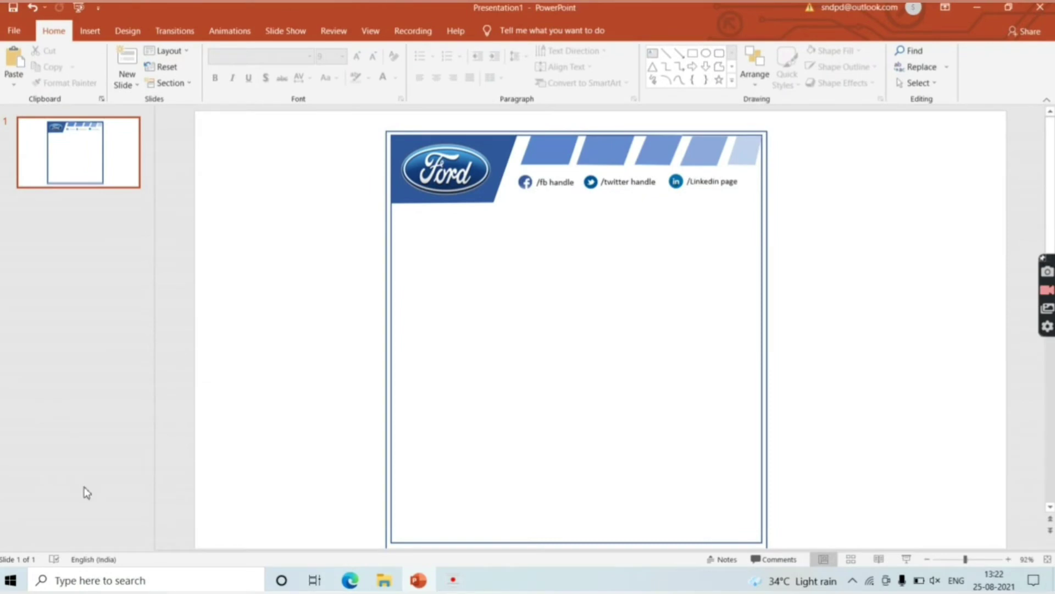
- Draw a thin horizontal line from the header's lower corner beneath the social handles
click(97, 33)
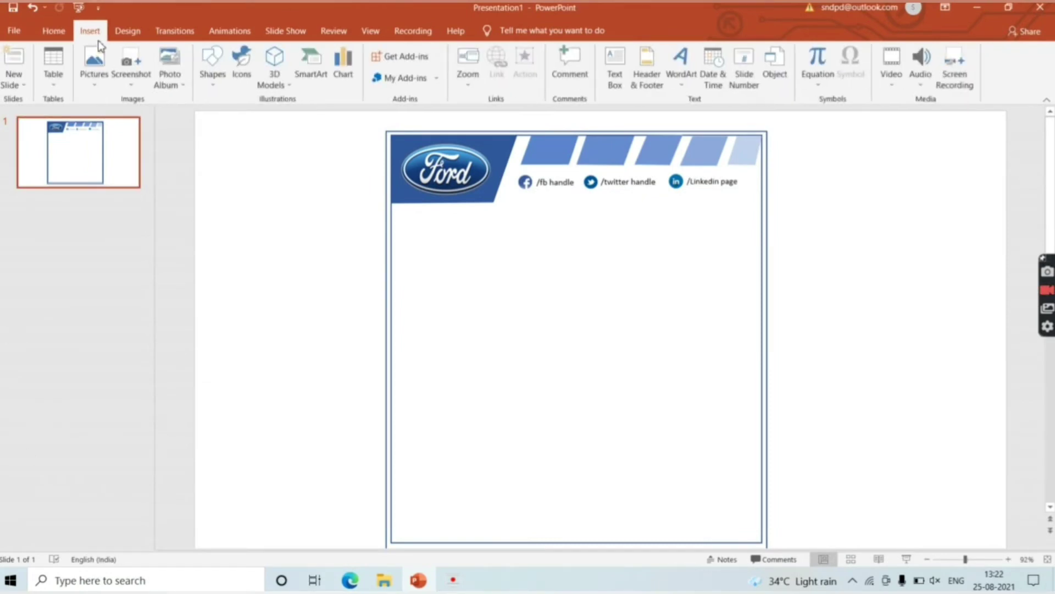
click(213, 65)
click(219, 114)
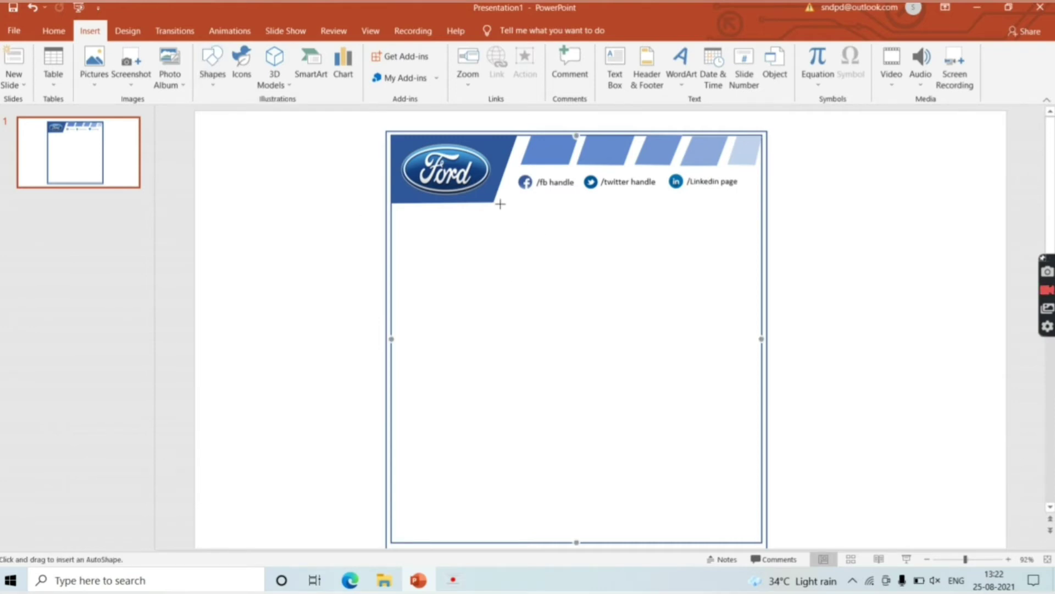
click(498, 204)
drag(500, 204, 814, 204)
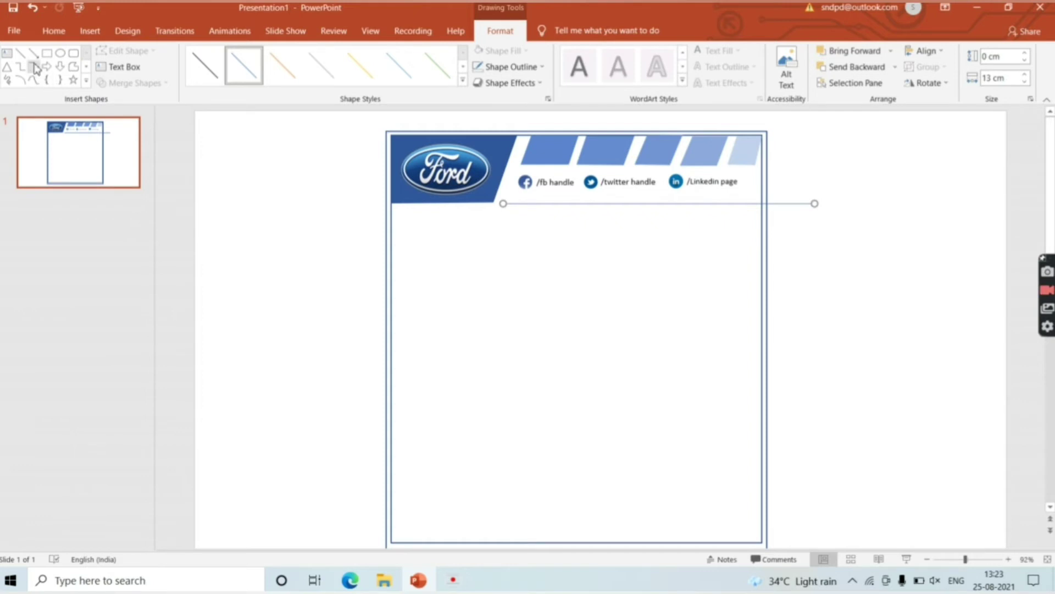
- Draw a blue rectangle bar along that line below the social handles
click(48, 55)
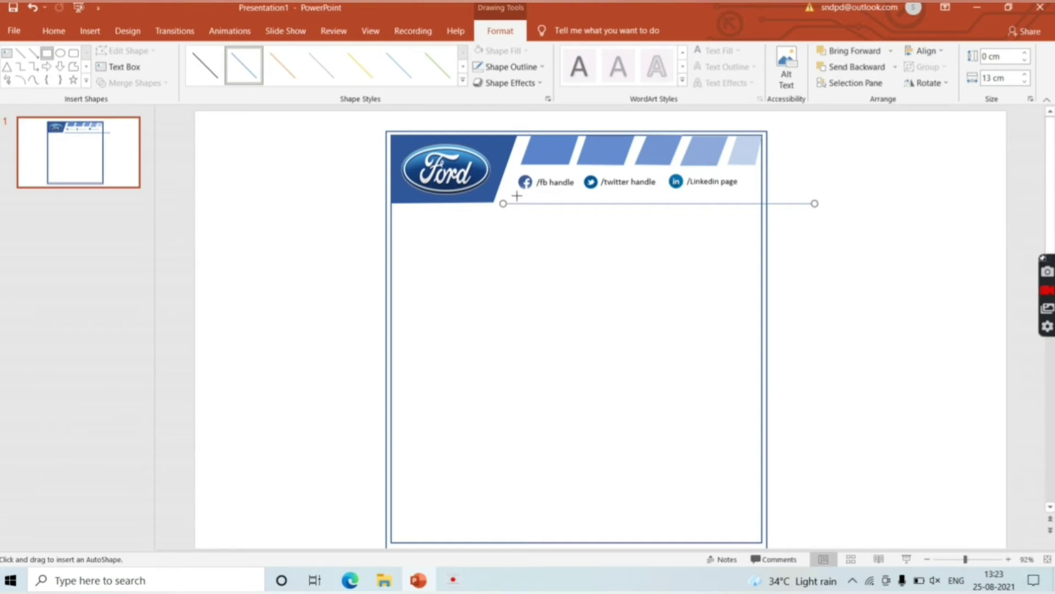
drag(516, 195, 642, 203)
click(577, 224)
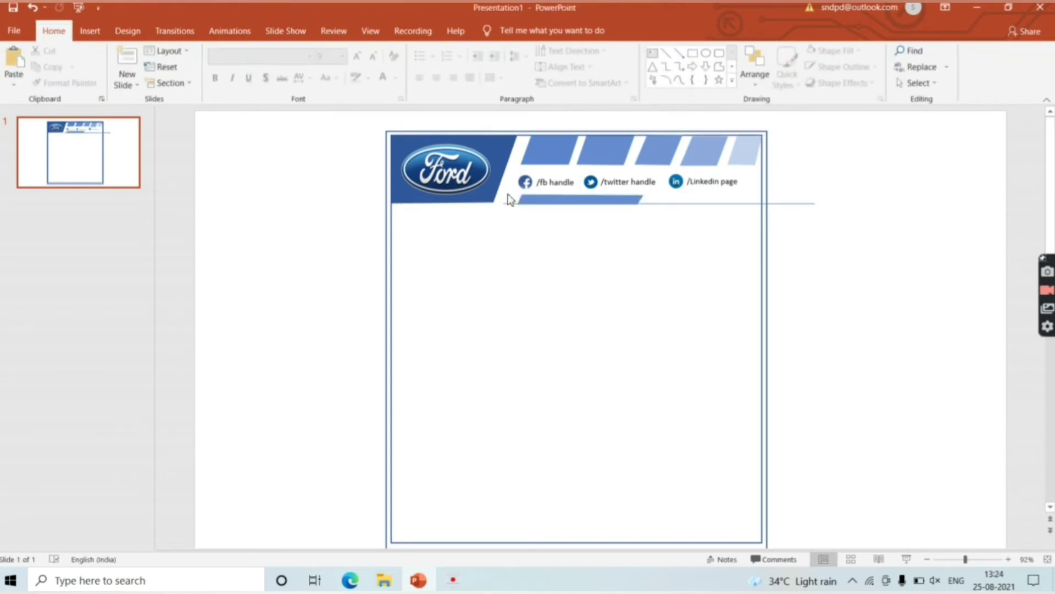
- Copy the blue bar and place the duplicate to its right, extending toward the page's right edge
click(563, 202)
right_click(564, 203)
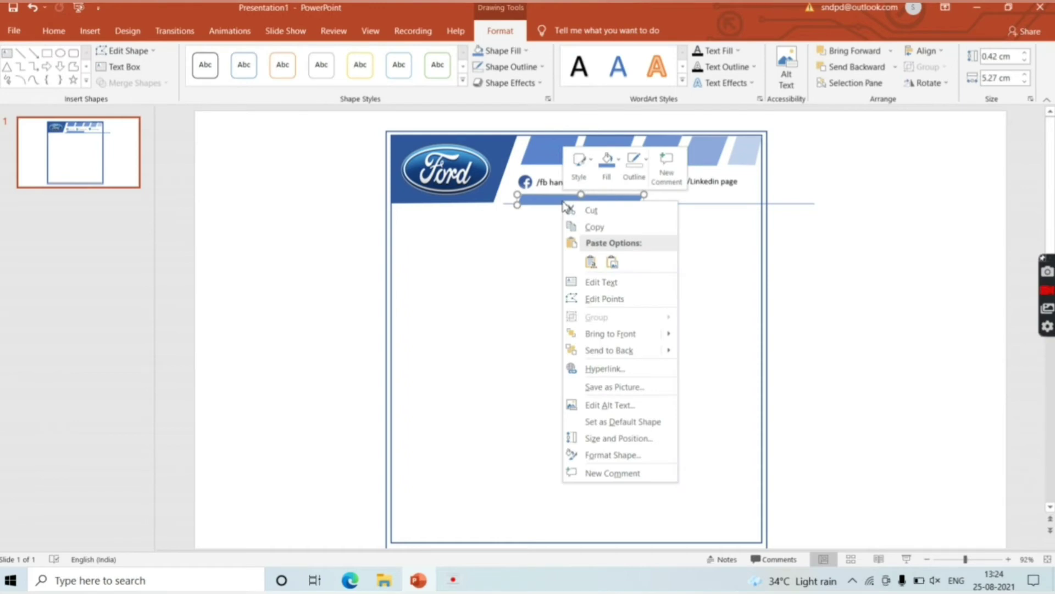
click(584, 227)
right_click(601, 230)
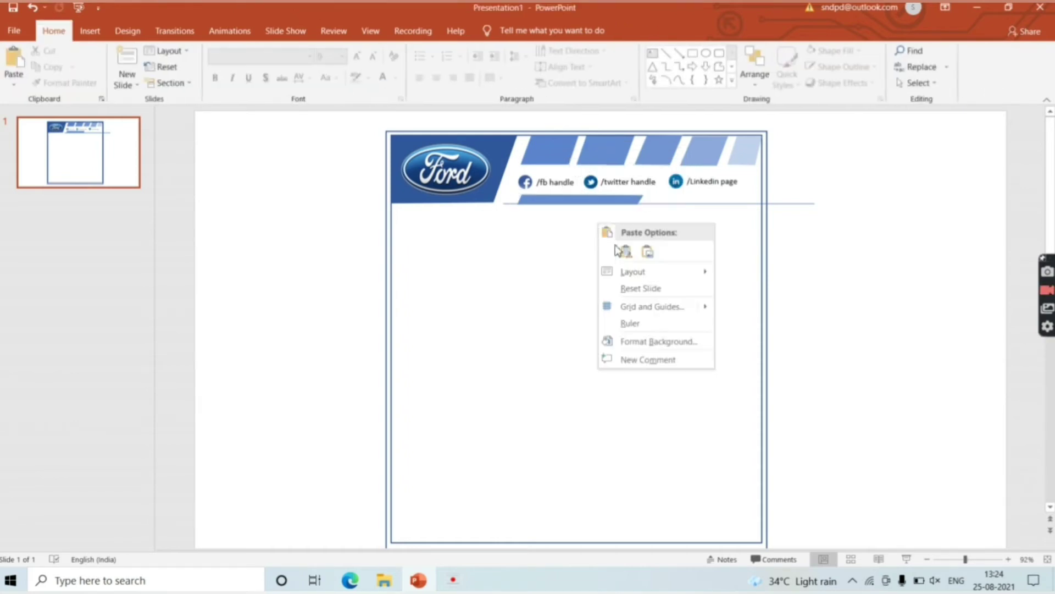
click(620, 247)
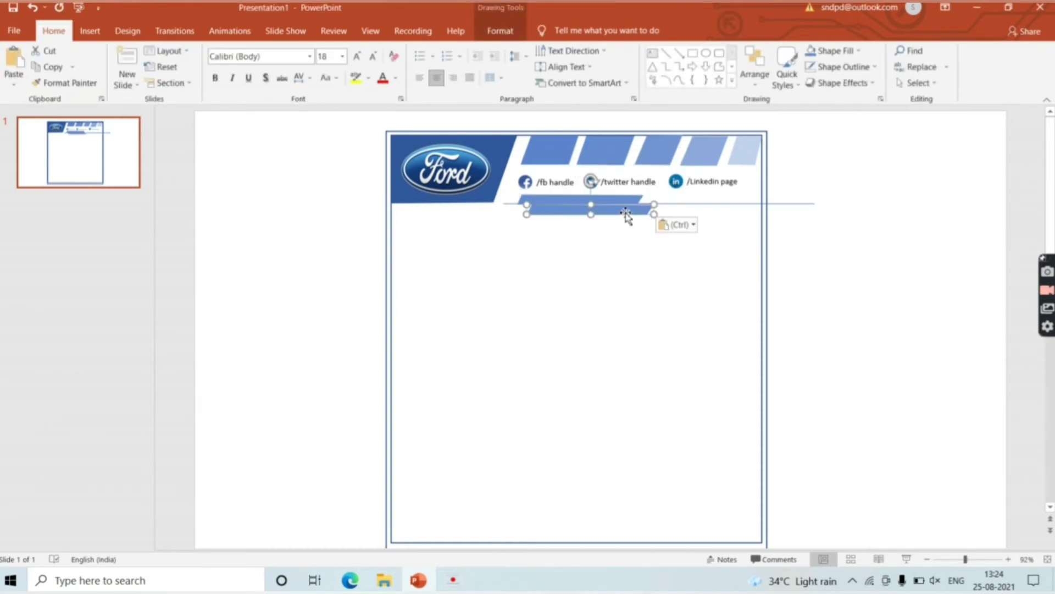
drag(627, 213, 746, 203)
right_click(658, 199)
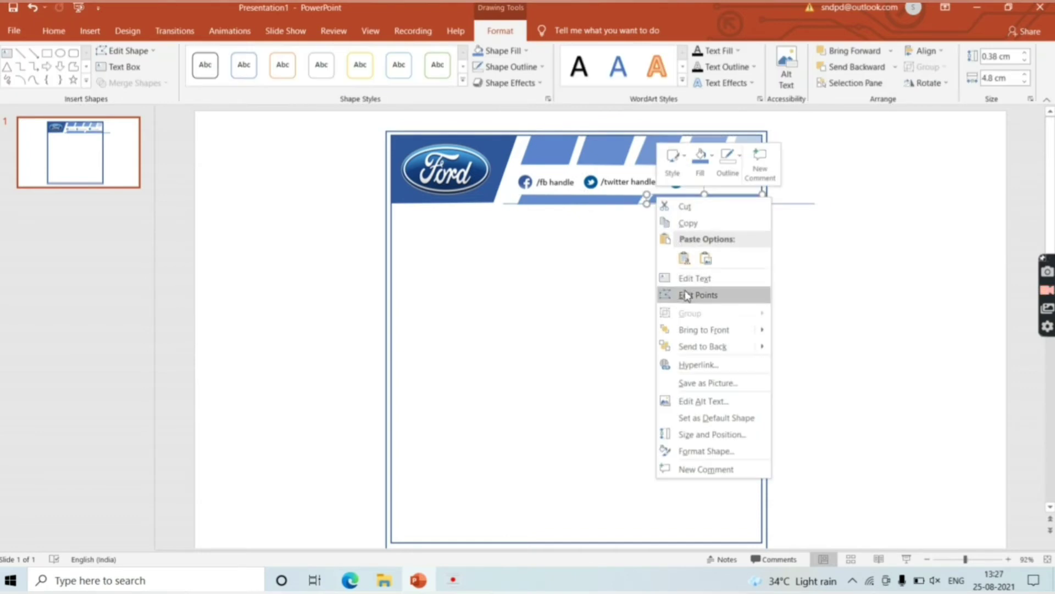
click(641, 207)
click(505, 152)
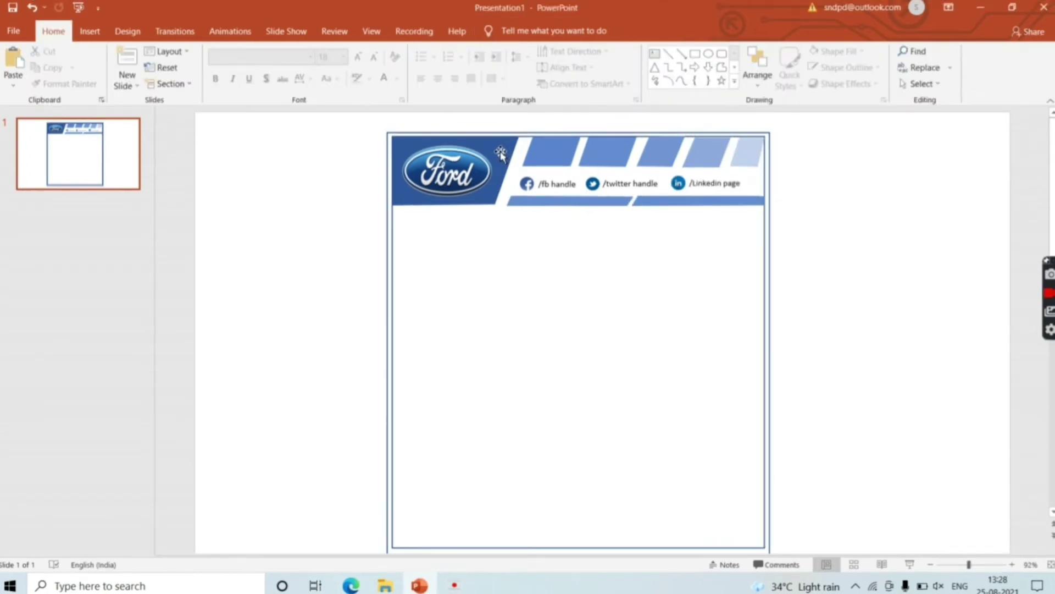
click(498, 157)
- Paste a copy of the dark blue header shape in the bottom-right corner, rotated upside down
right_click(498, 155)
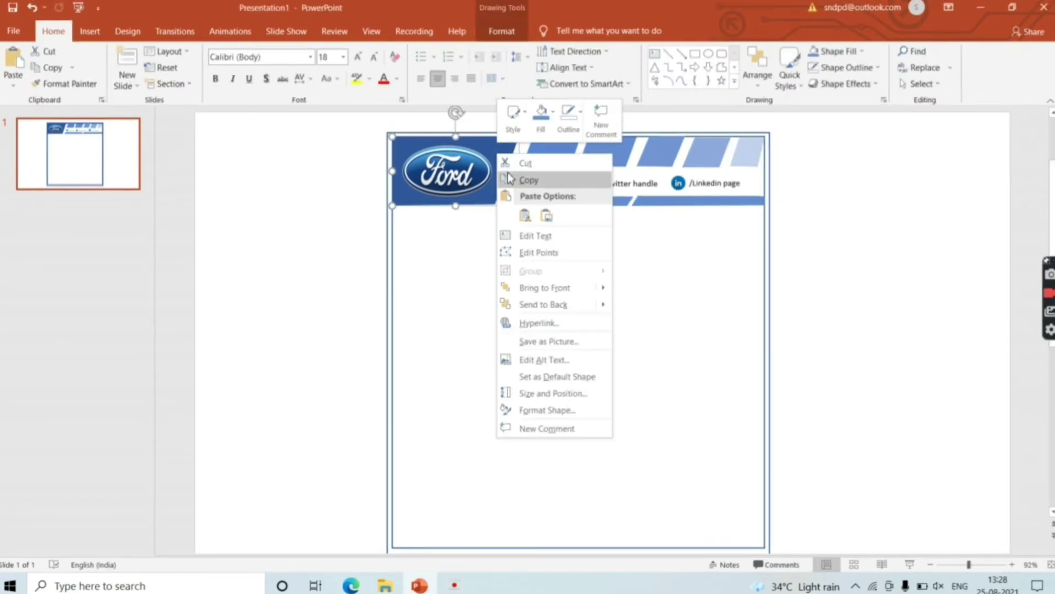
click(510, 176)
right_click(655, 344)
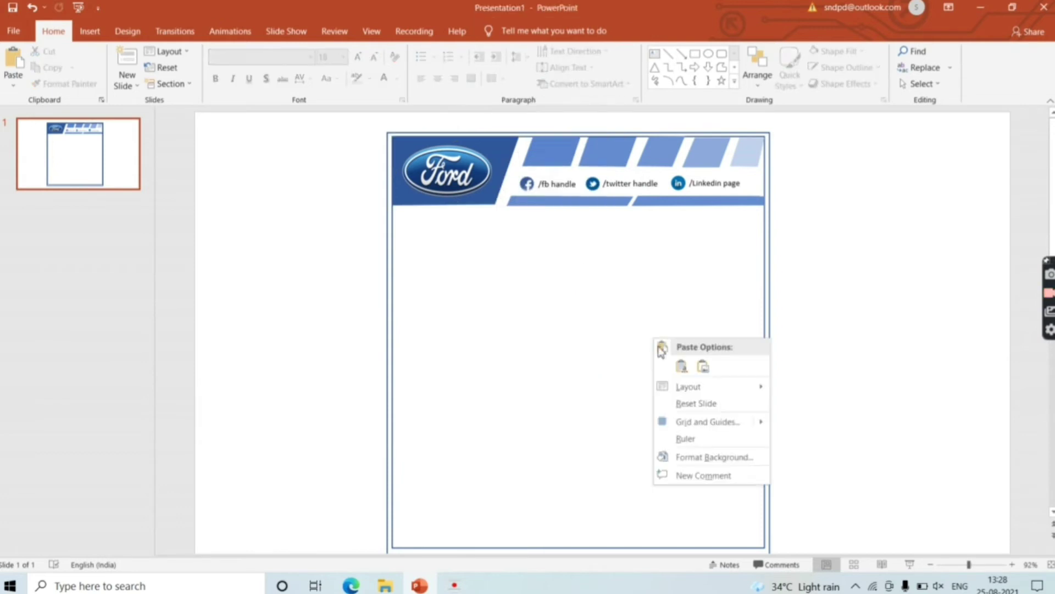
click(681, 368)
drag(471, 177, 538, 385)
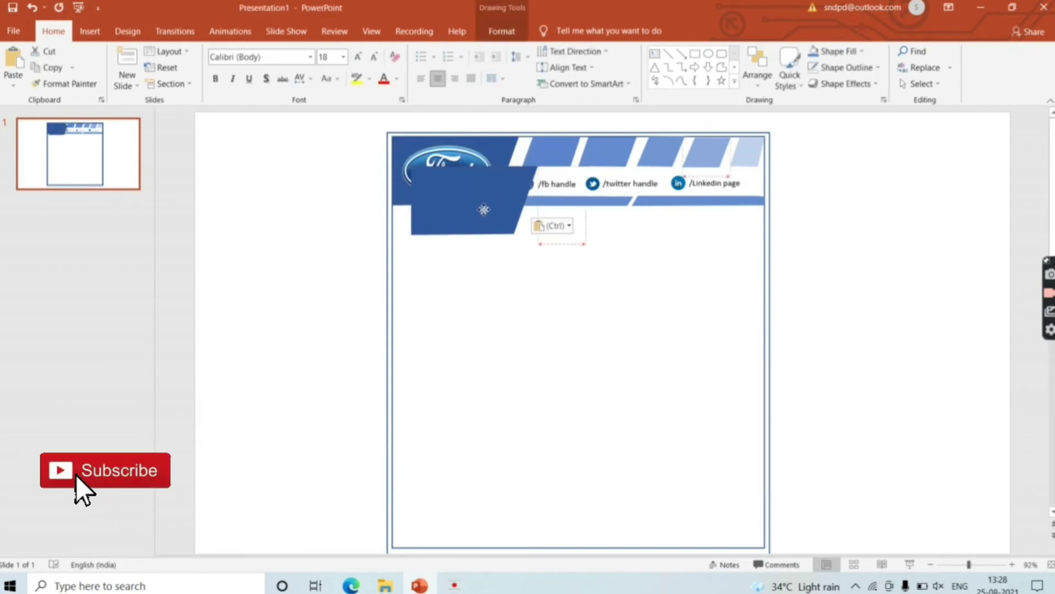
mouse_move(533, 332)
mouse_down()
mouse_move(607, 518)
mouse_move(552, 514)
mouse_up()
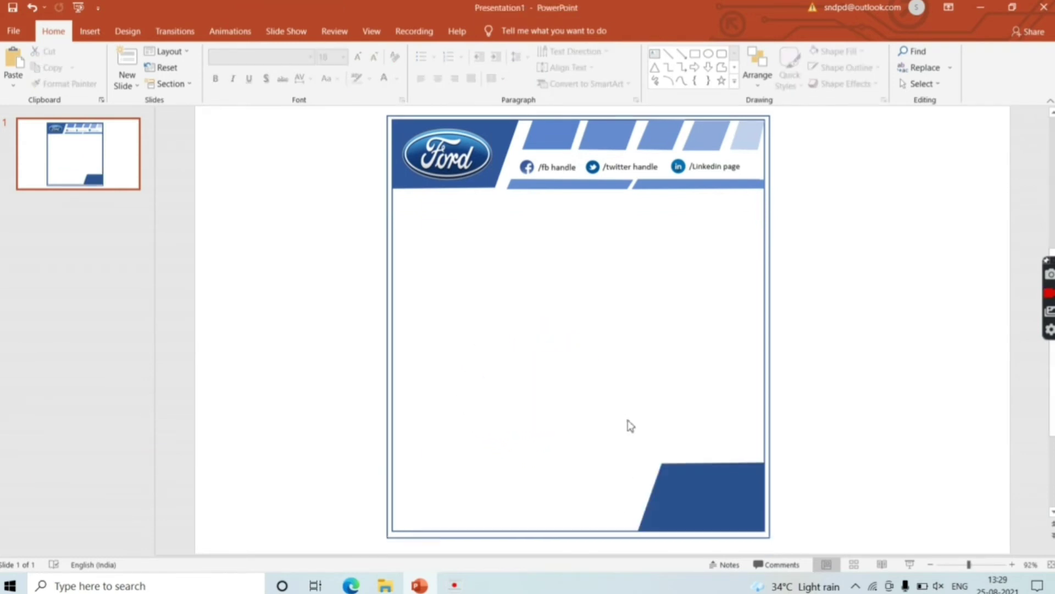
- Copy a light blue header parallelogram, rotate it and position it beside the bottom-right corner block
click(557, 143)
right_click(556, 144)
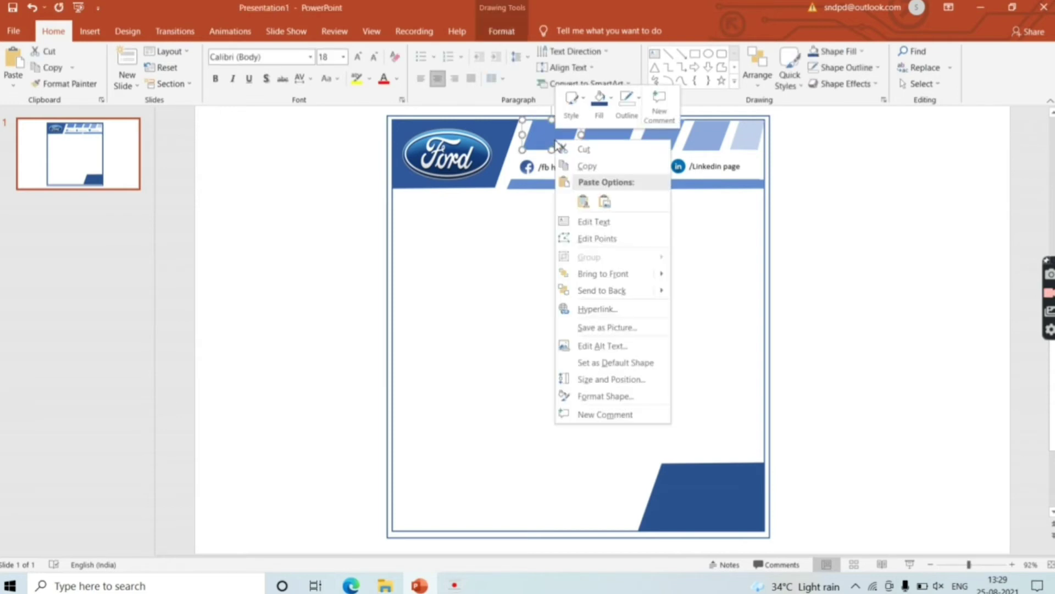
click(574, 165)
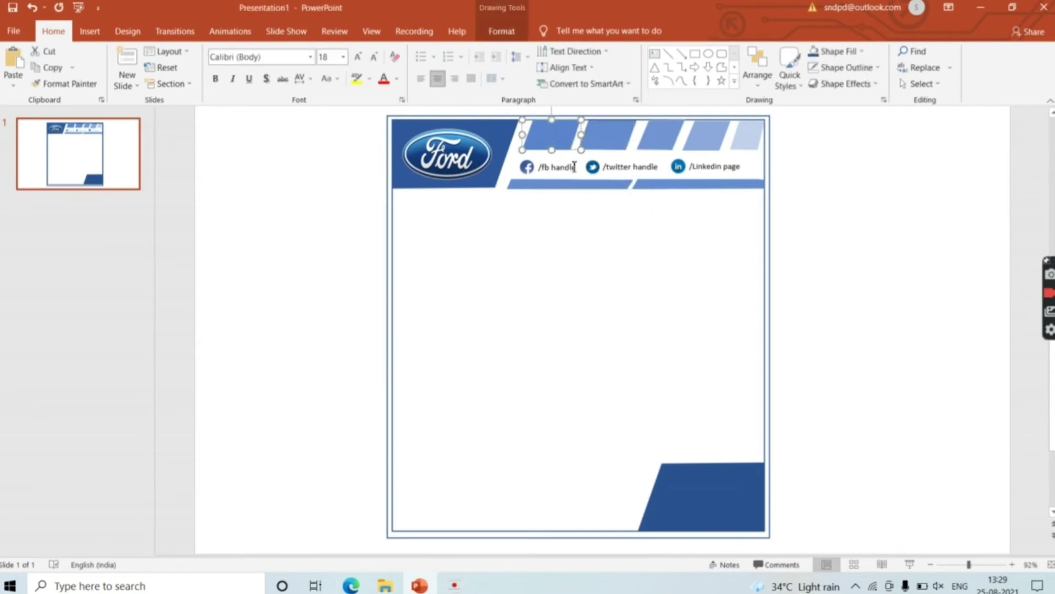
right_click(552, 331)
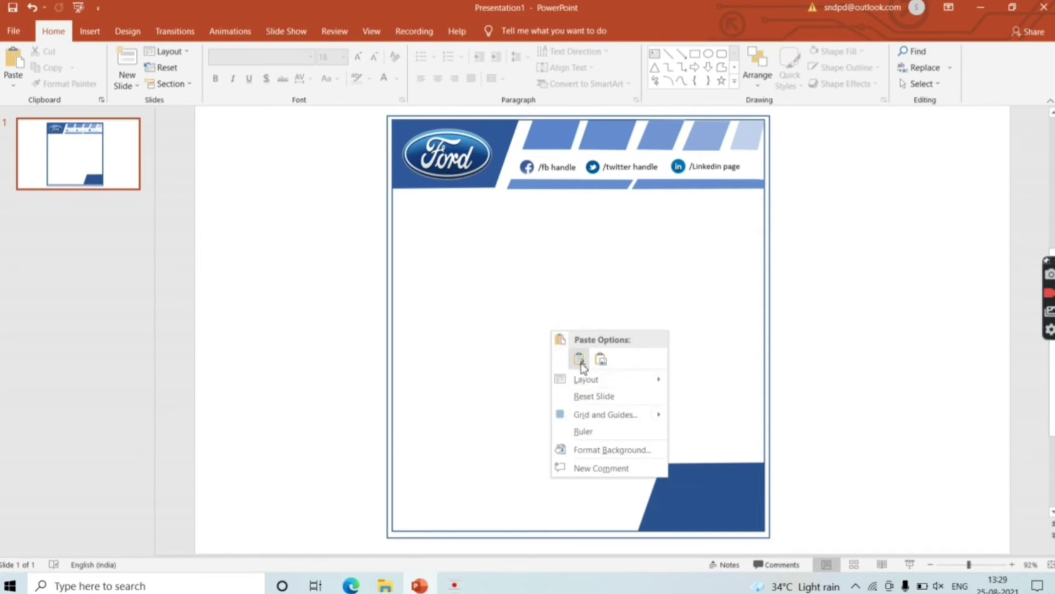
click(579, 359)
drag(572, 147, 524, 327)
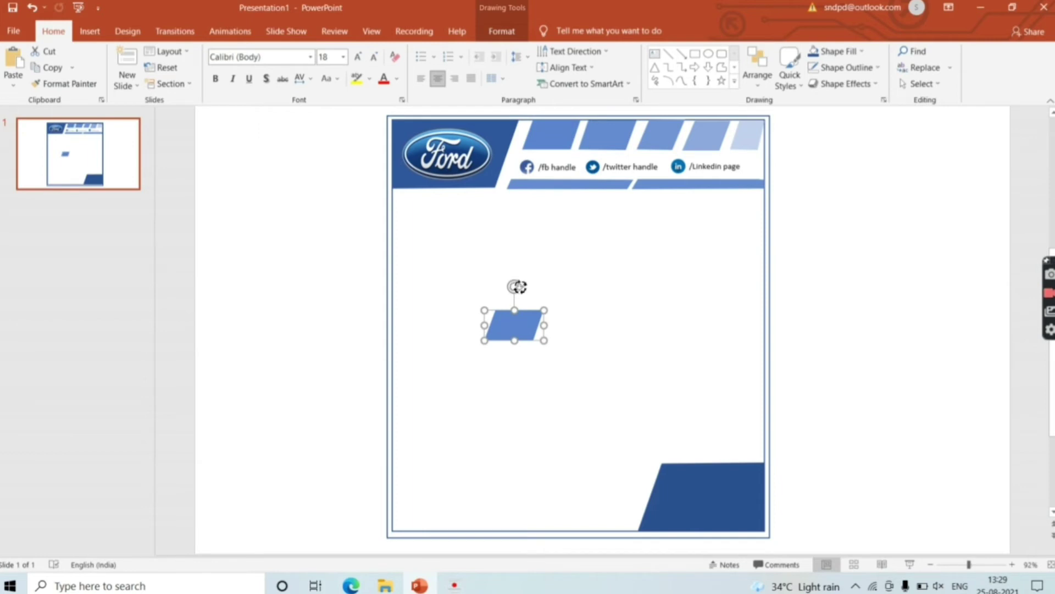
drag(519, 286, 521, 424)
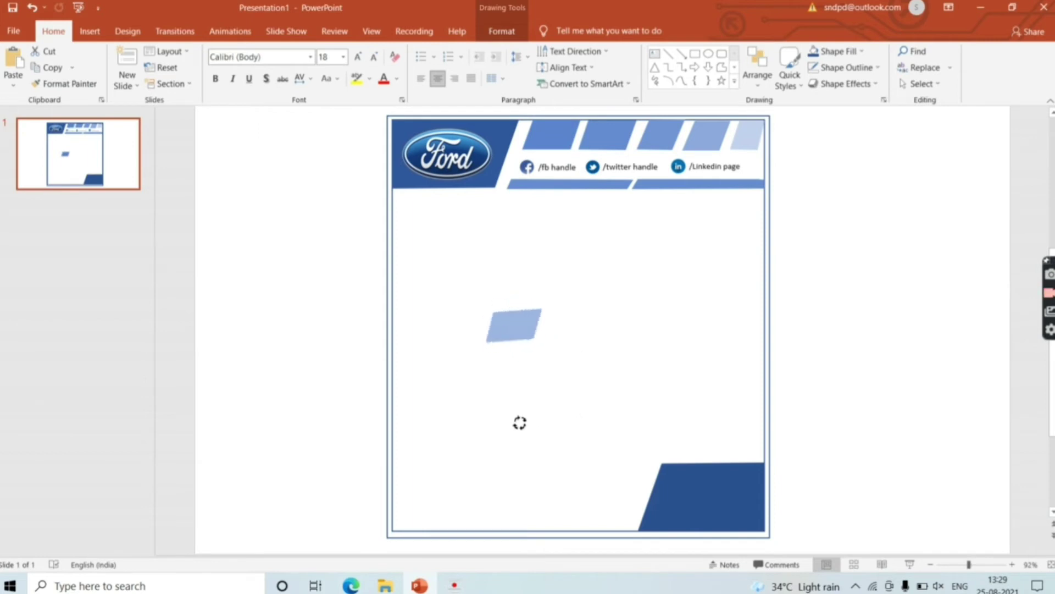
drag(519, 422, 516, 420)
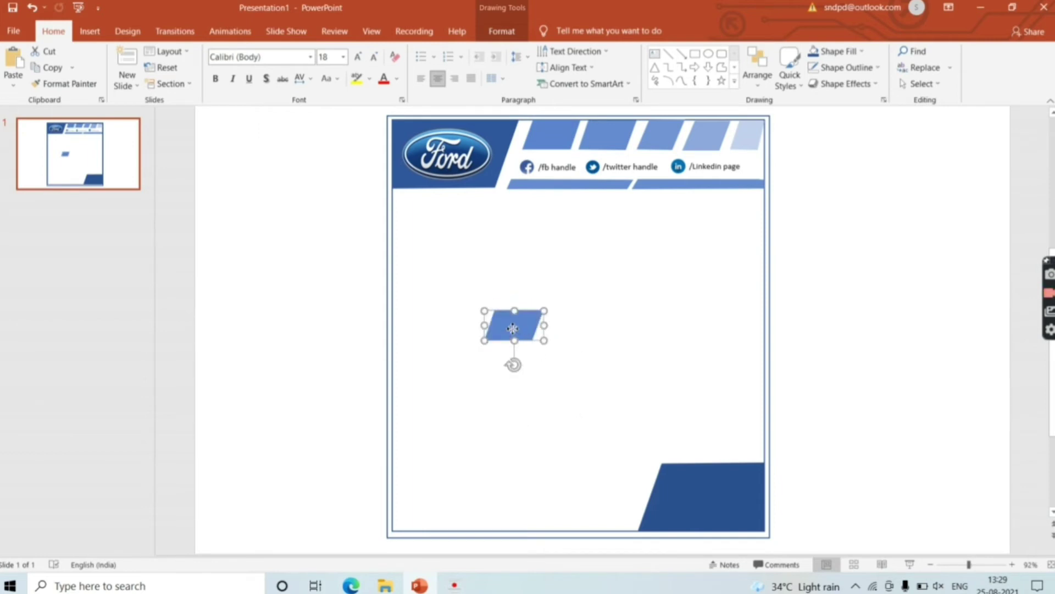
drag(521, 342, 580, 466)
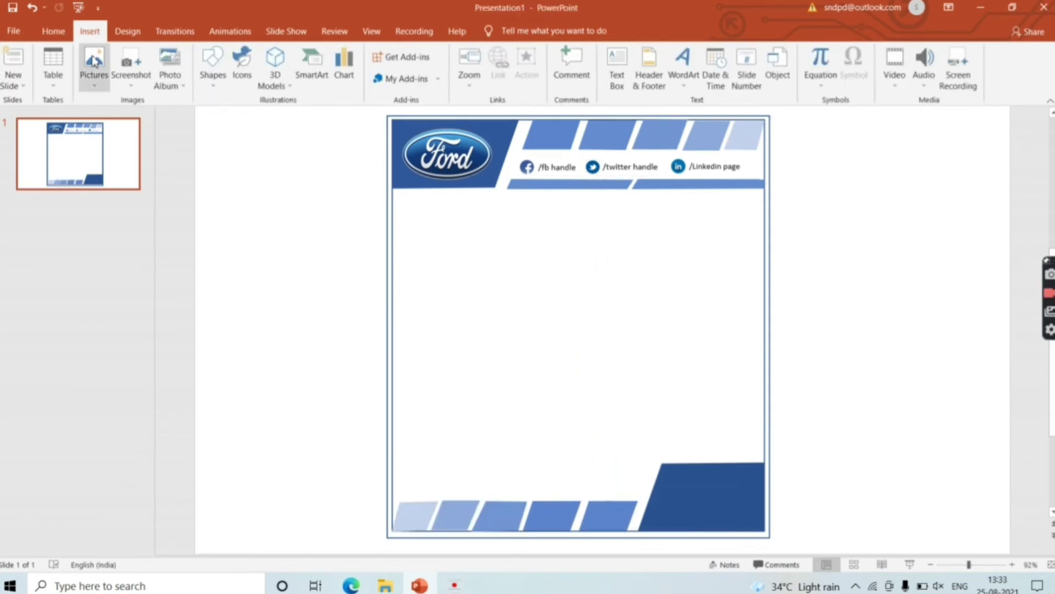
click(93, 63)
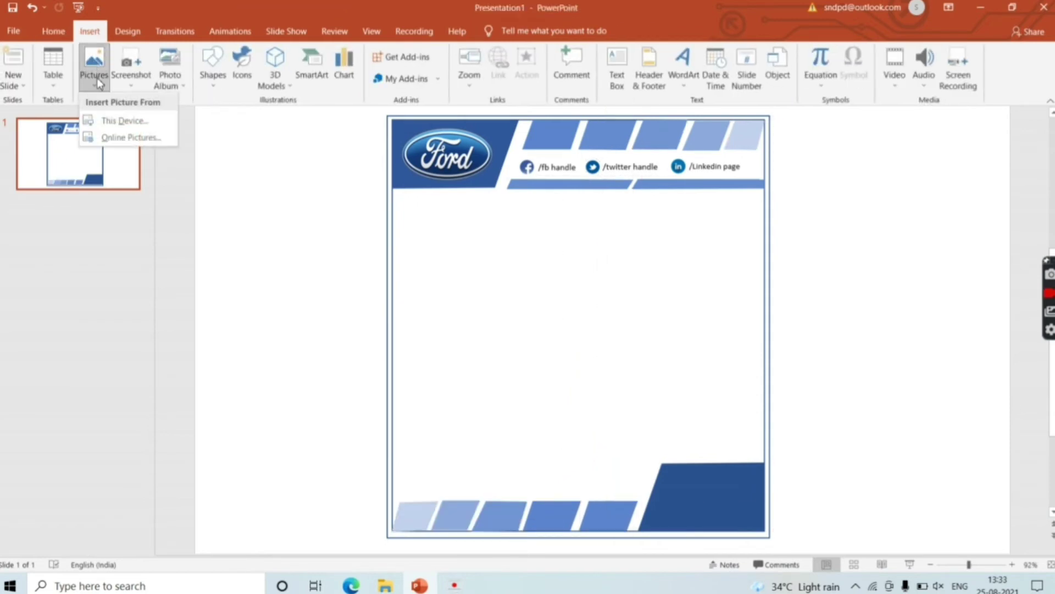
- Insert a QR code picture from online and shrink it onto the page
click(106, 136)
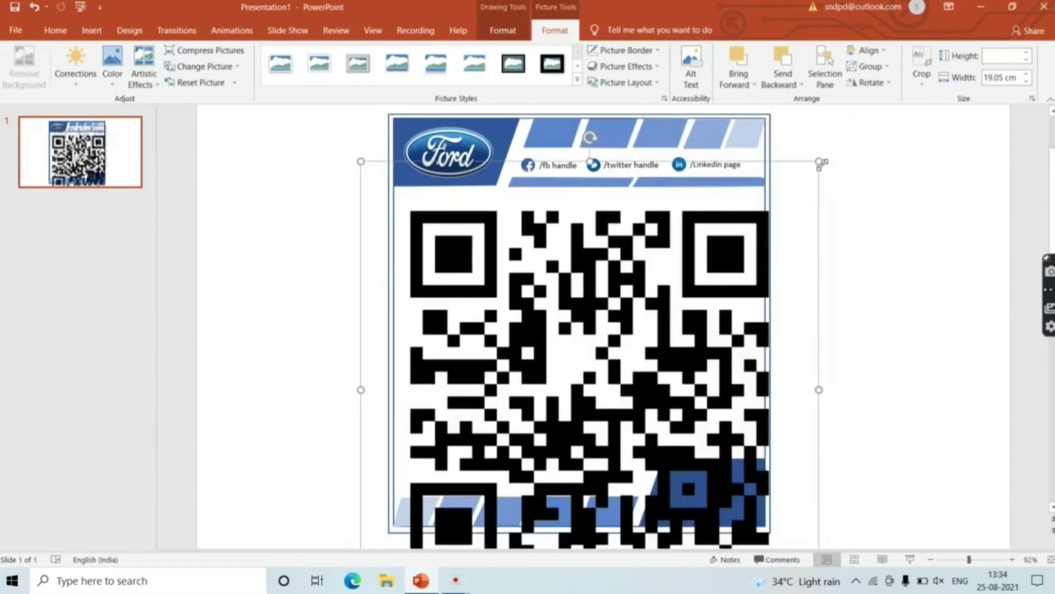
drag(800, 186, 566, 414)
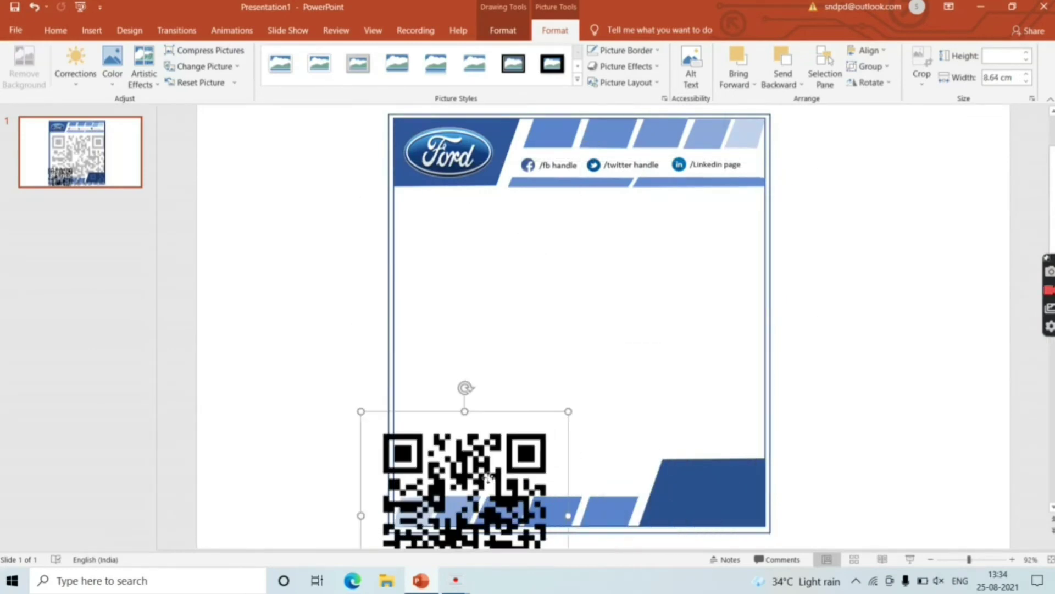
drag(503, 454, 606, 271)
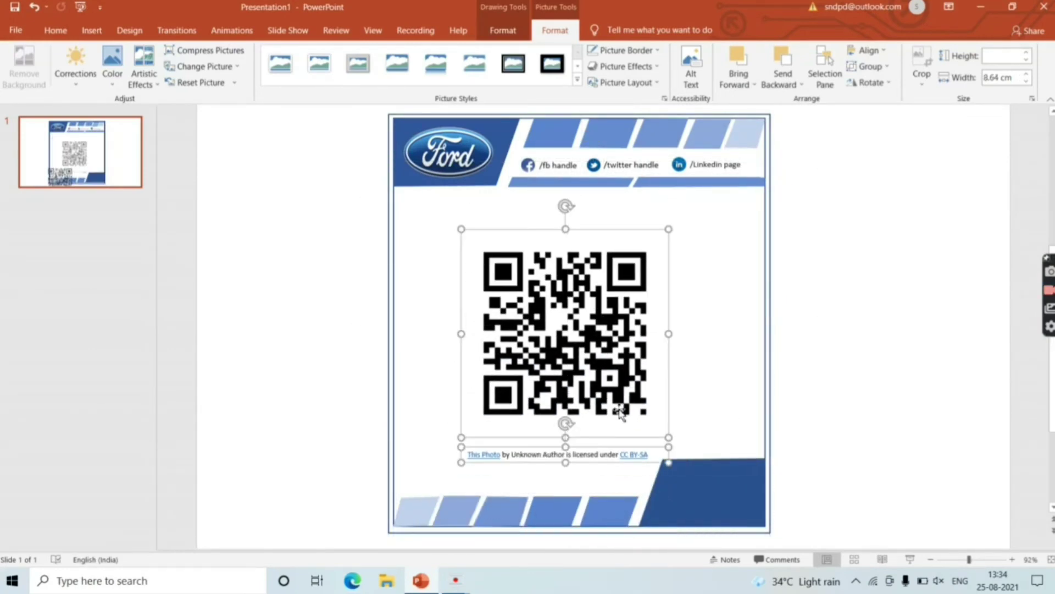
- Delete the QR code's attribution caption and fit the code into the bottom-right blue corner
drag(650, 455, 467, 464)
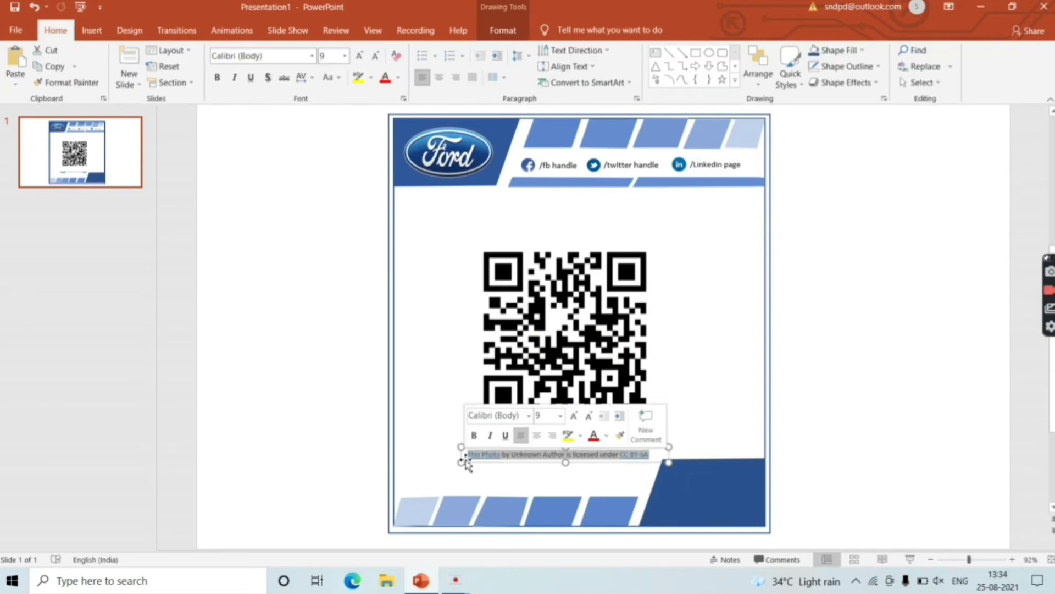
key(Delete)
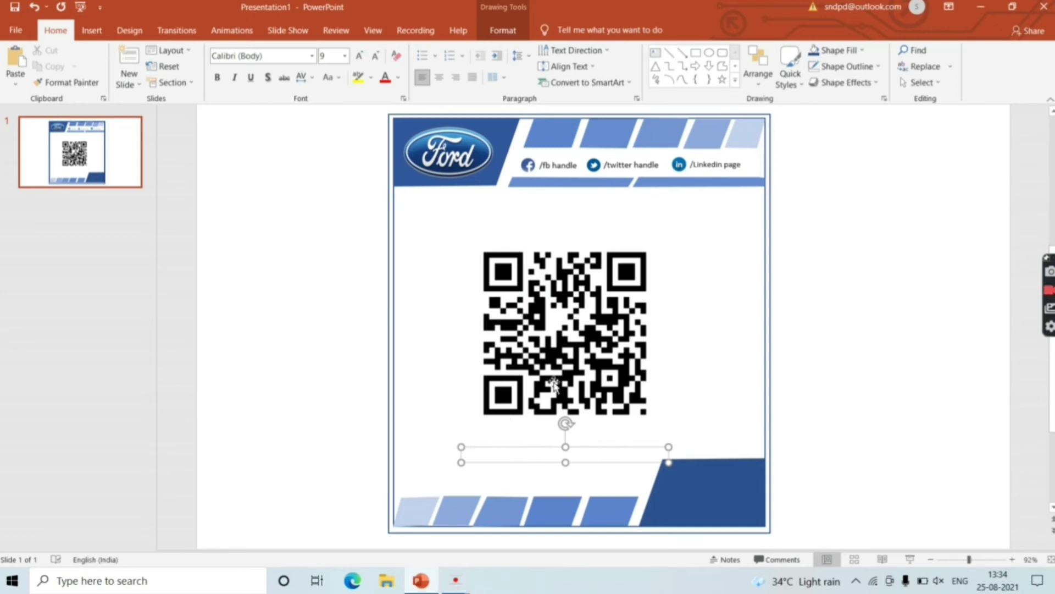
click(592, 319)
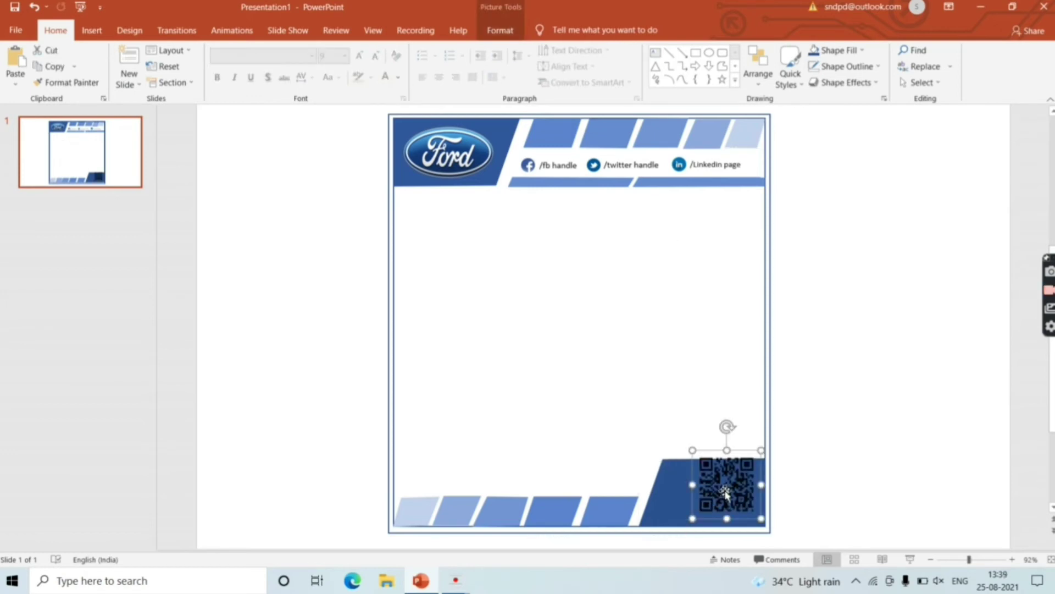
drag(721, 494, 718, 497)
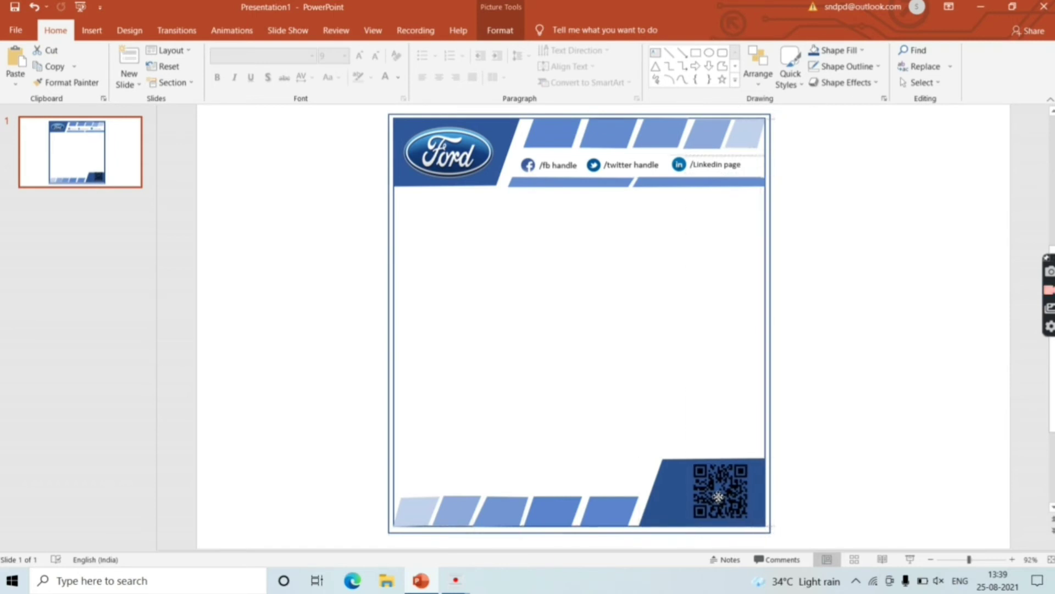
click(636, 419)
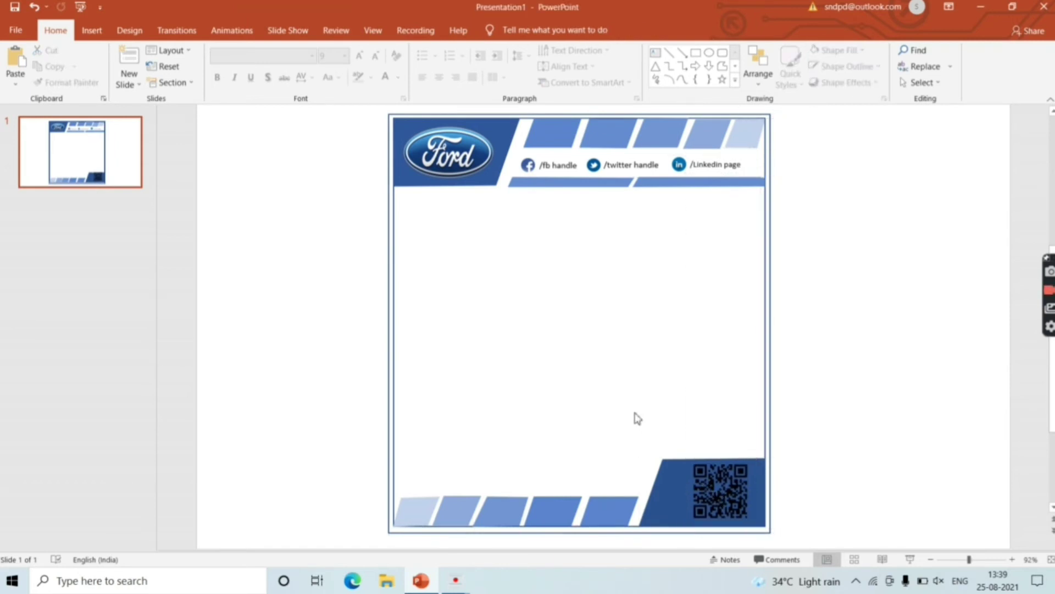
- Insert an online envelope icon, shrink it into the lower-left, and add an e-mail address beside it
click(91, 30)
click(93, 66)
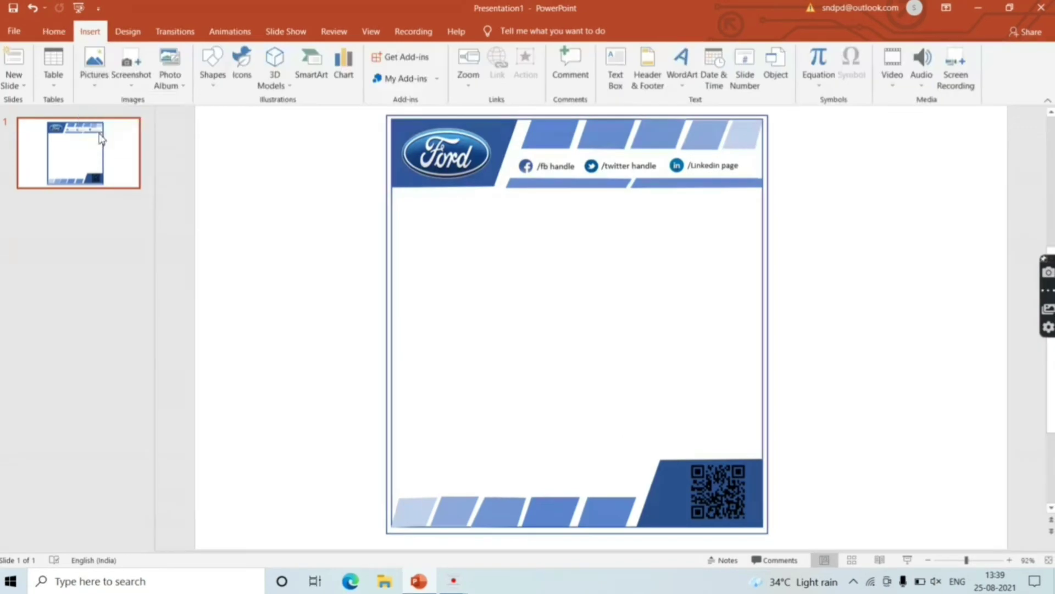
click(103, 141)
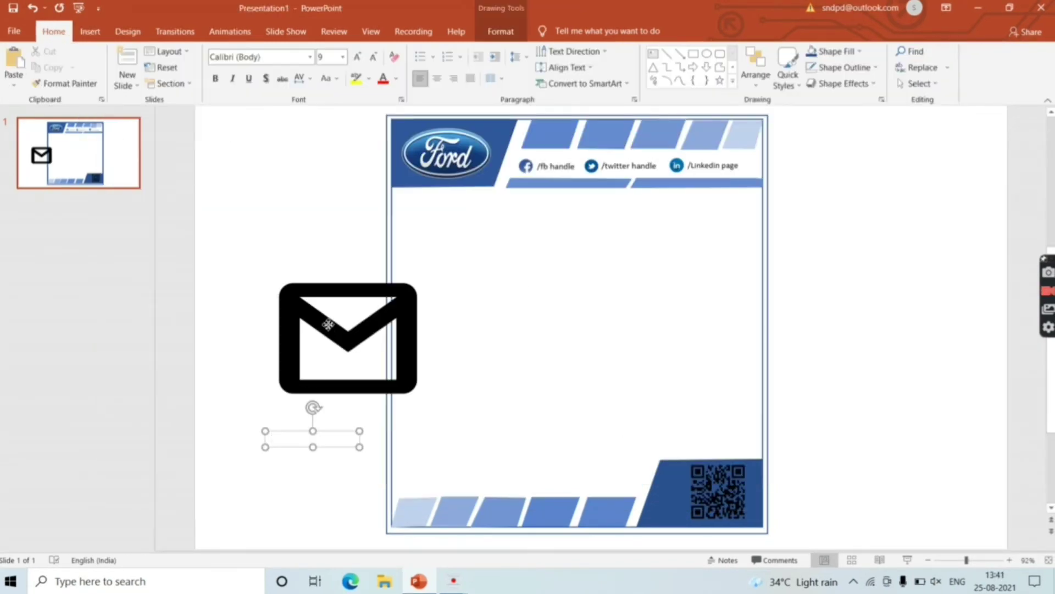
click(330, 330)
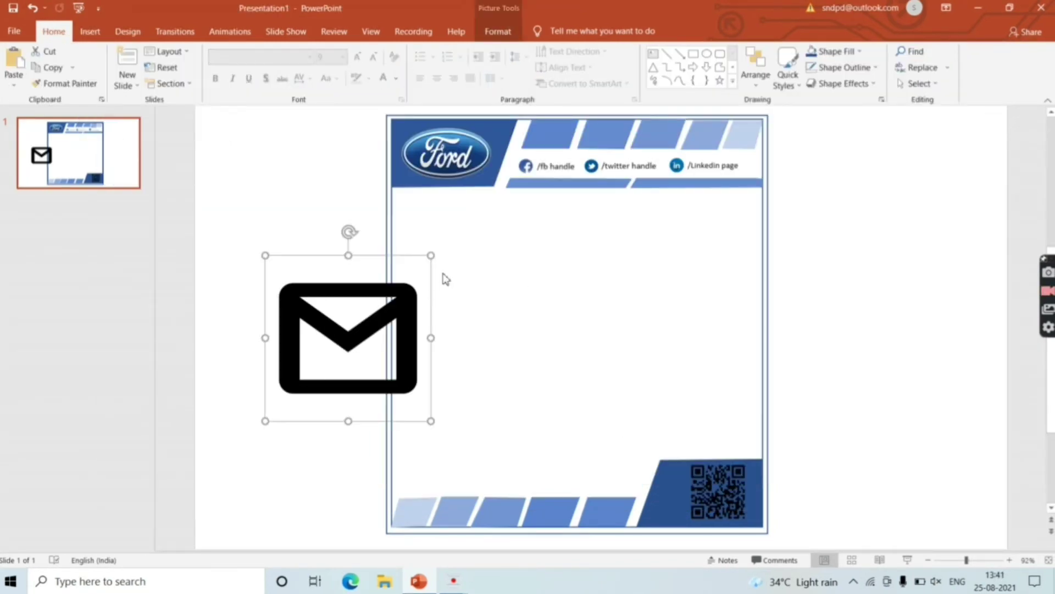
drag(432, 256, 274, 411)
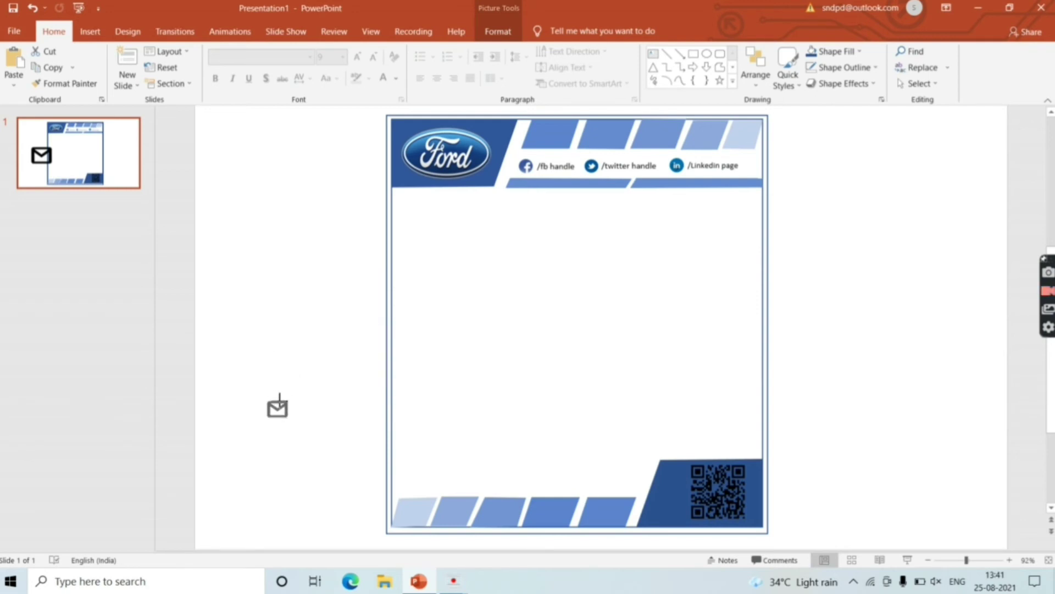
mouse_move(273, 413)
mouse_down()
mouse_move(410, 445)
mouse_move(423, 465)
mouse_up()
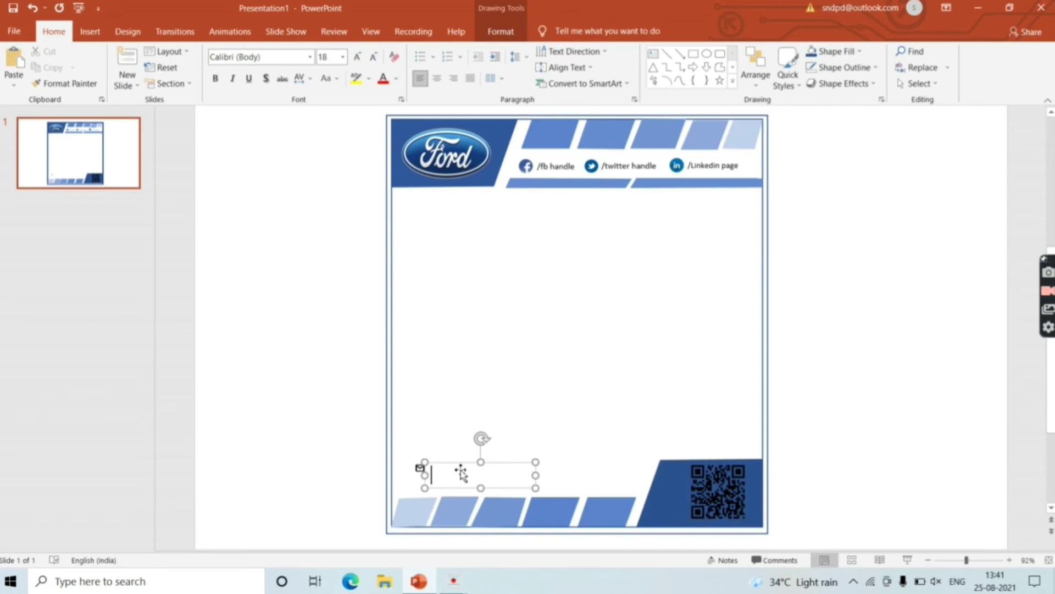
text(email@office.com)
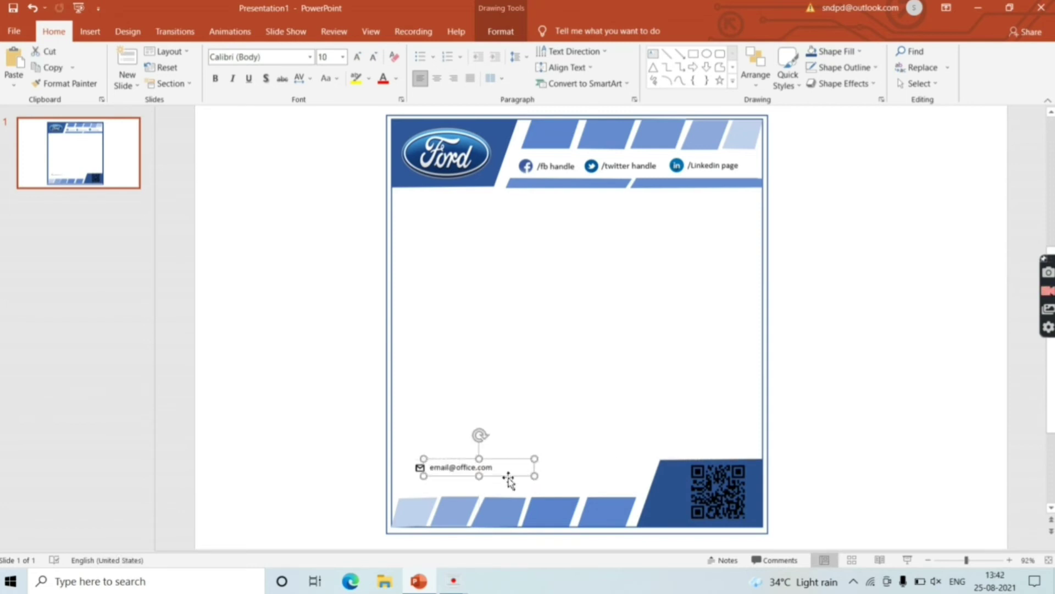
click(533, 419)
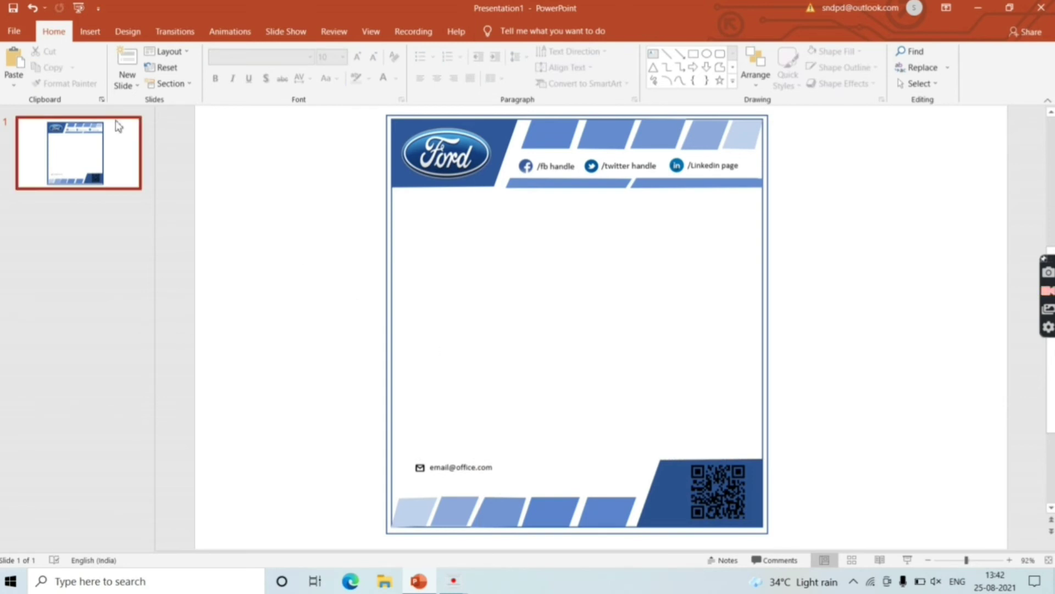
- Insert a location pin picture from online, shrink it and place it above the e-mail line
click(89, 31)
click(96, 74)
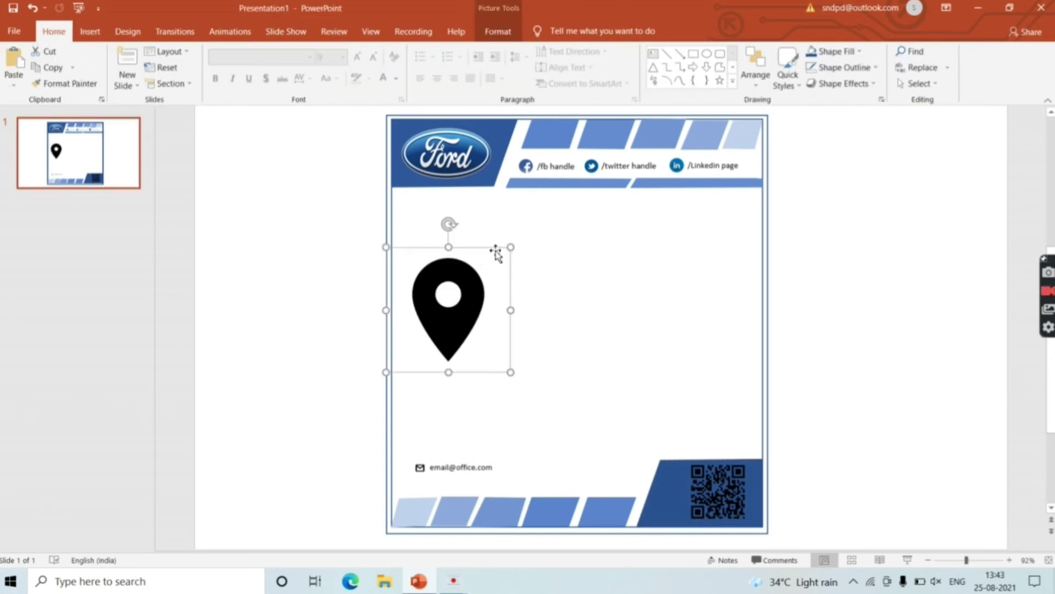
mouse_move(511, 249)
mouse_down()
mouse_move(396, 365)
mouse_move(419, 443)
mouse_up()
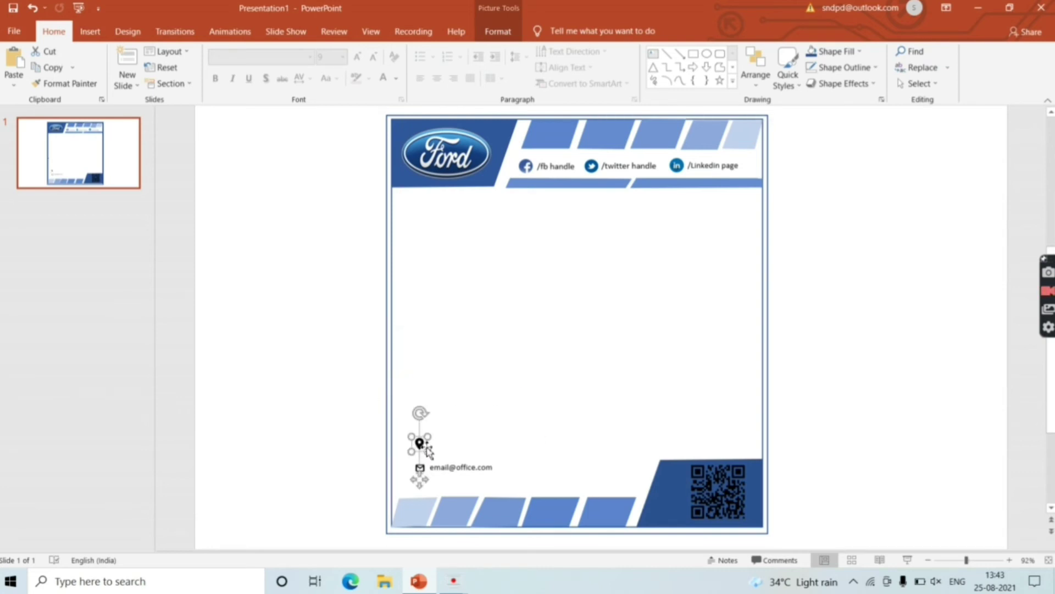
click(462, 446)
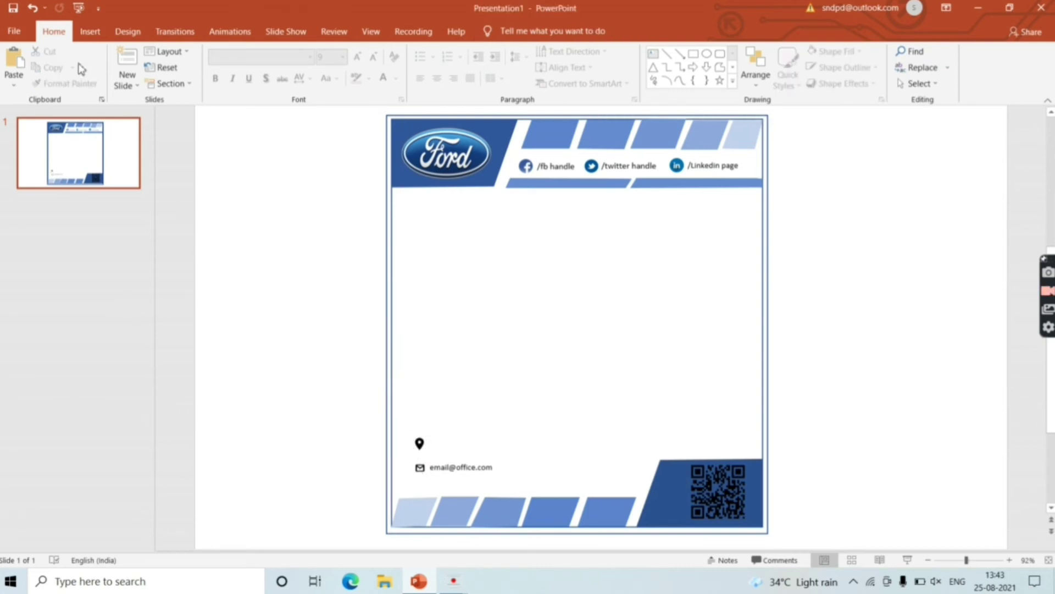
click(90, 31)
- Remove the phone picture's CC BY-NC attribution caption and shrink the phone to icon size
click(94, 69)
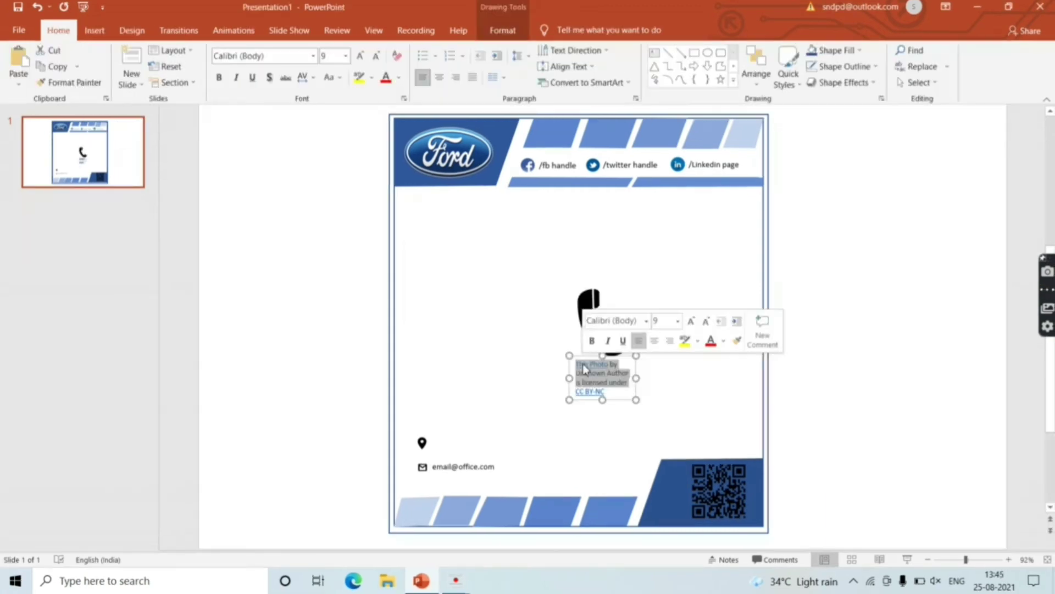
key(Delete)
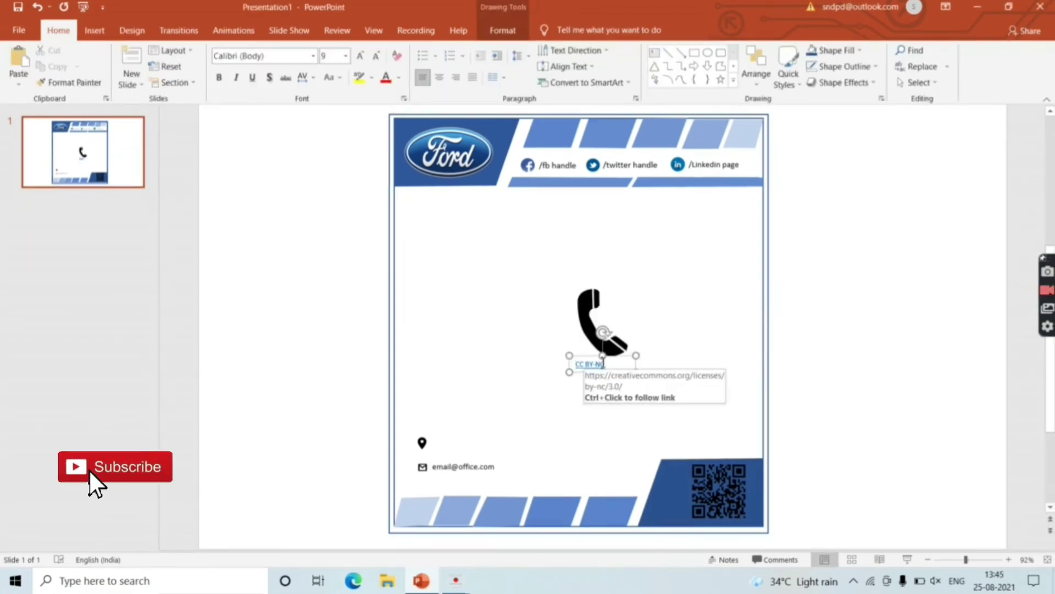
drag(606, 364, 570, 363)
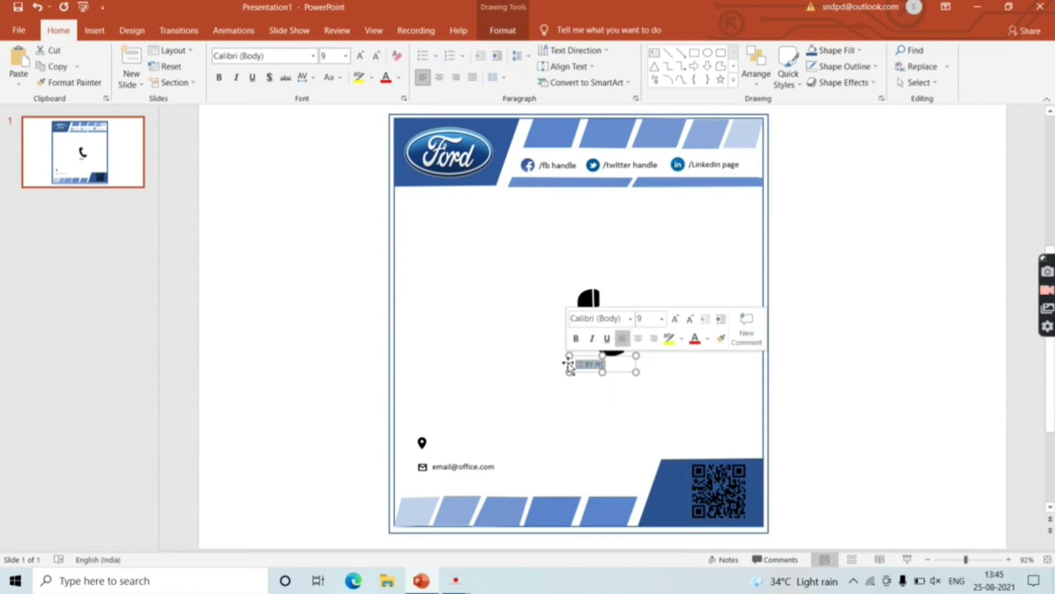
key(Delete)
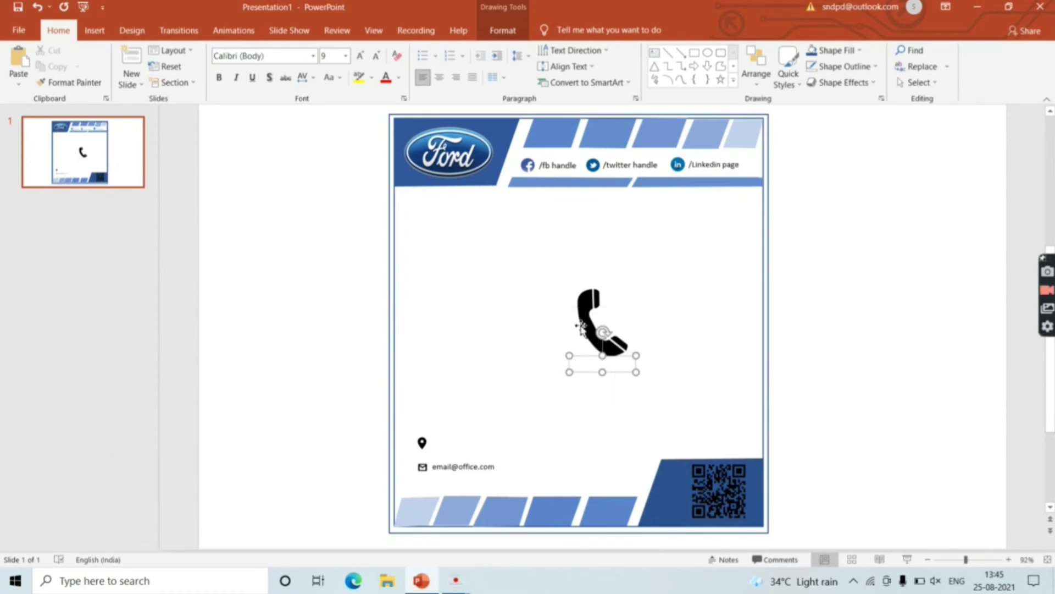
click(583, 324)
mouse_move(628, 288)
mouse_down()
mouse_move(583, 345)
mouse_move(422, 449)
mouse_up()
- Add a text box beside the phone icon containing two placeholder phone numbers
click(95, 30)
click(216, 66)
click(209, 115)
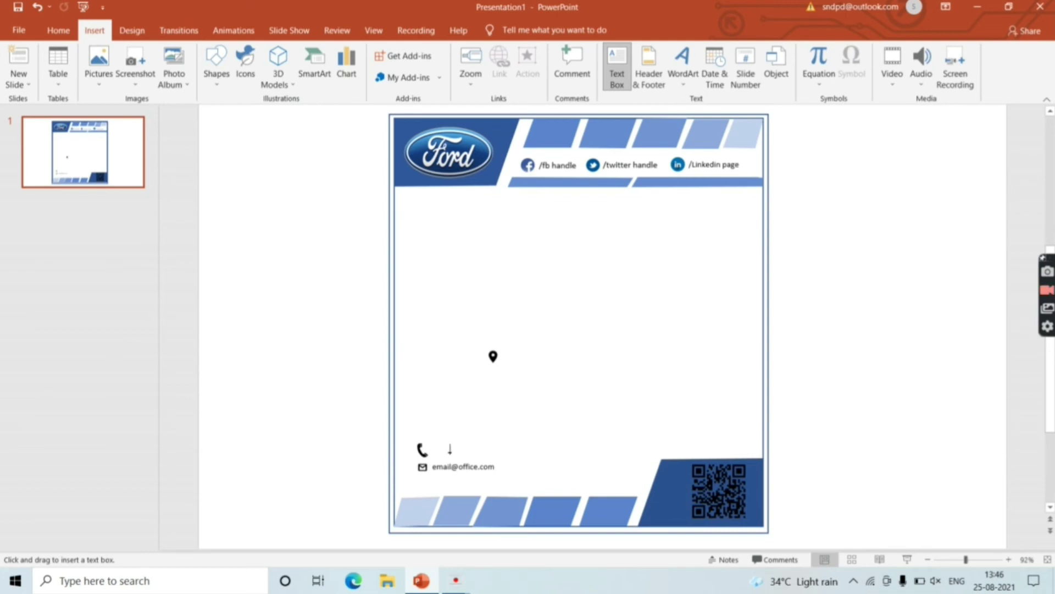
mouse_move(429, 444)
mouse_down()
mouse_move(497, 458)
mouse_move(496, 467)
mouse_up()
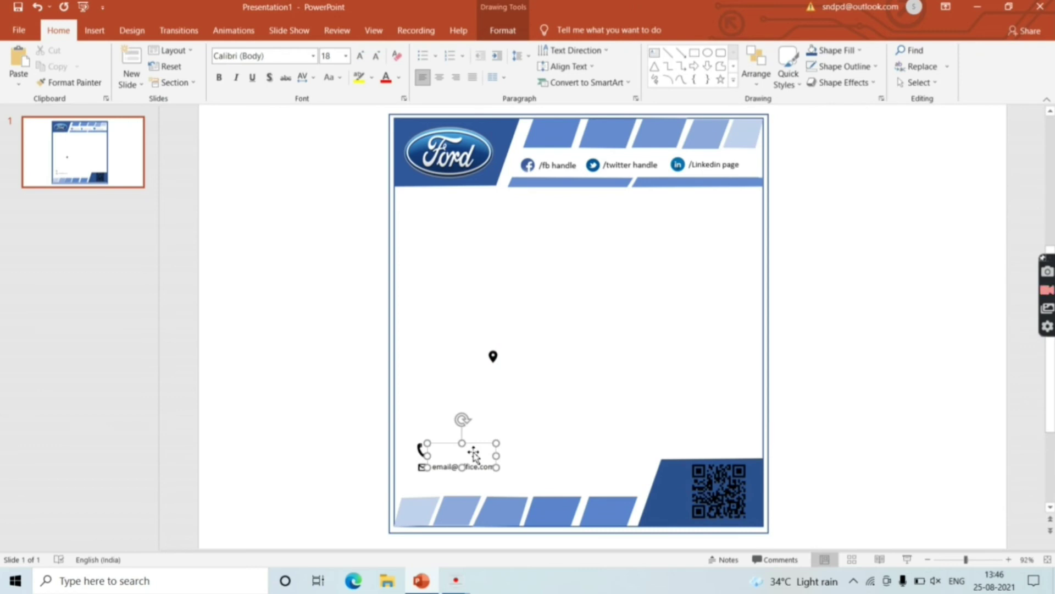
text(123-456-7890,555-666-7777)
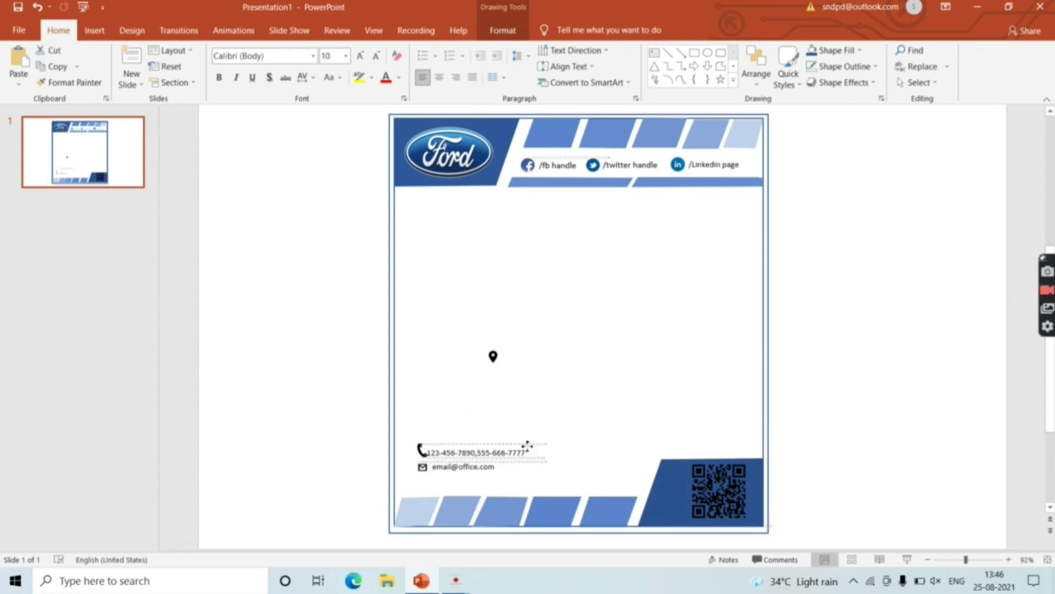
drag(530, 443, 533, 443)
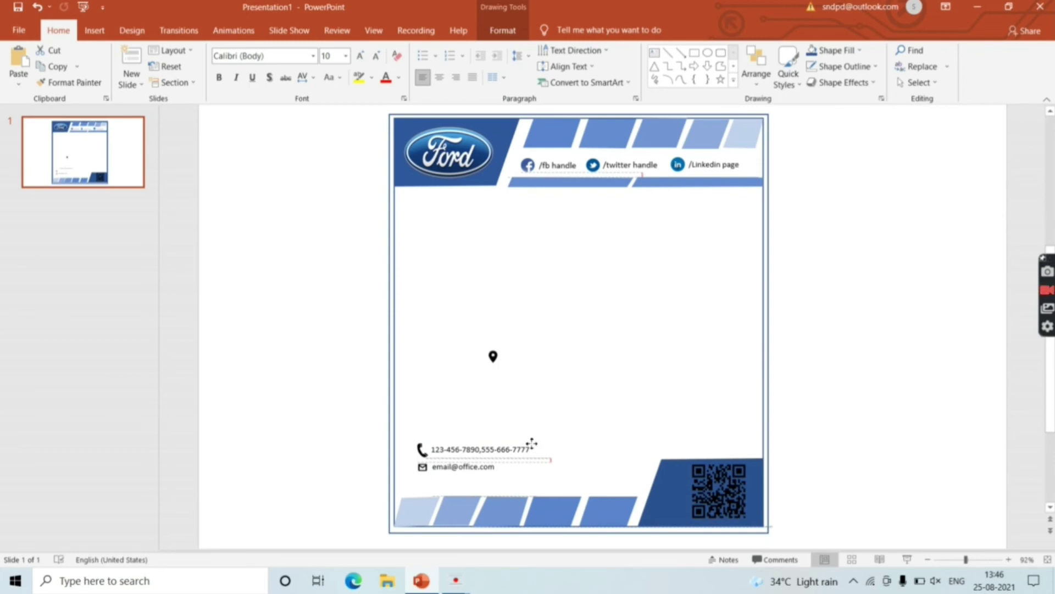
- Add a text box right of the location pin with a placeholder address, ignoring its spelling flag
click(95, 30)
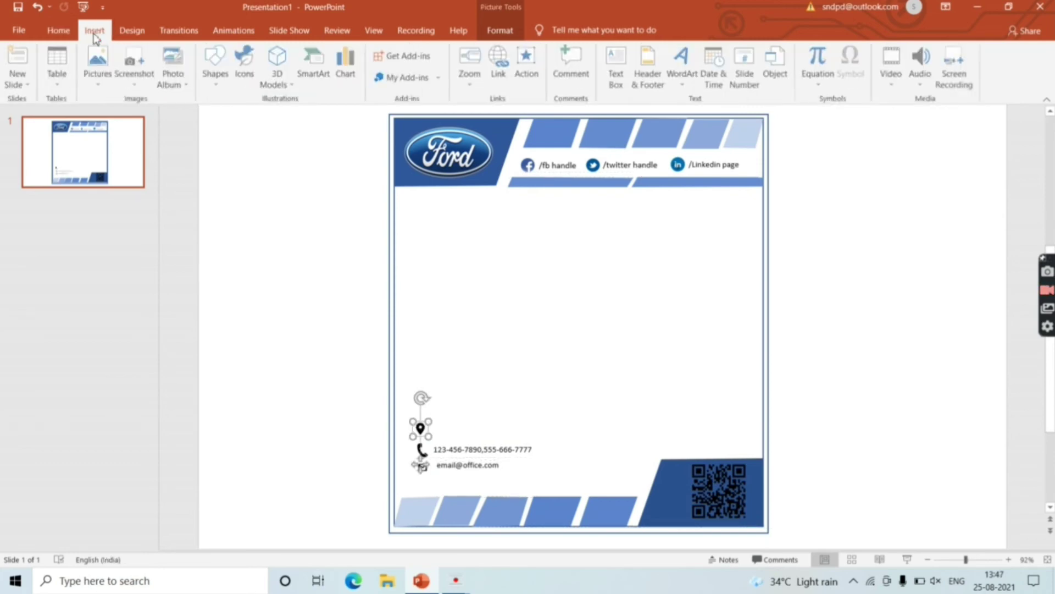
click(213, 67)
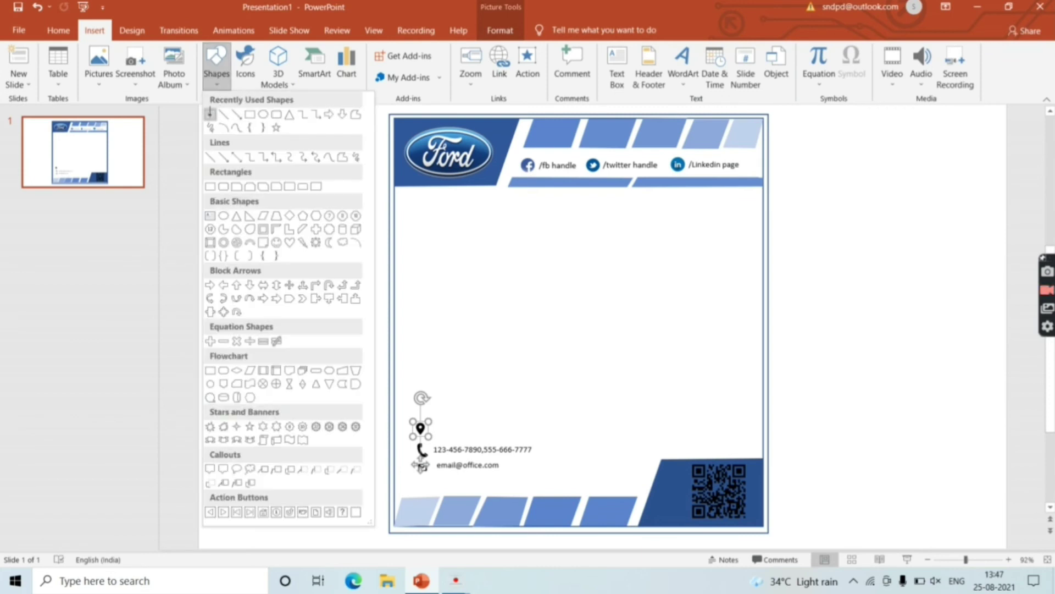
click(212, 114)
drag(435, 419, 547, 444)
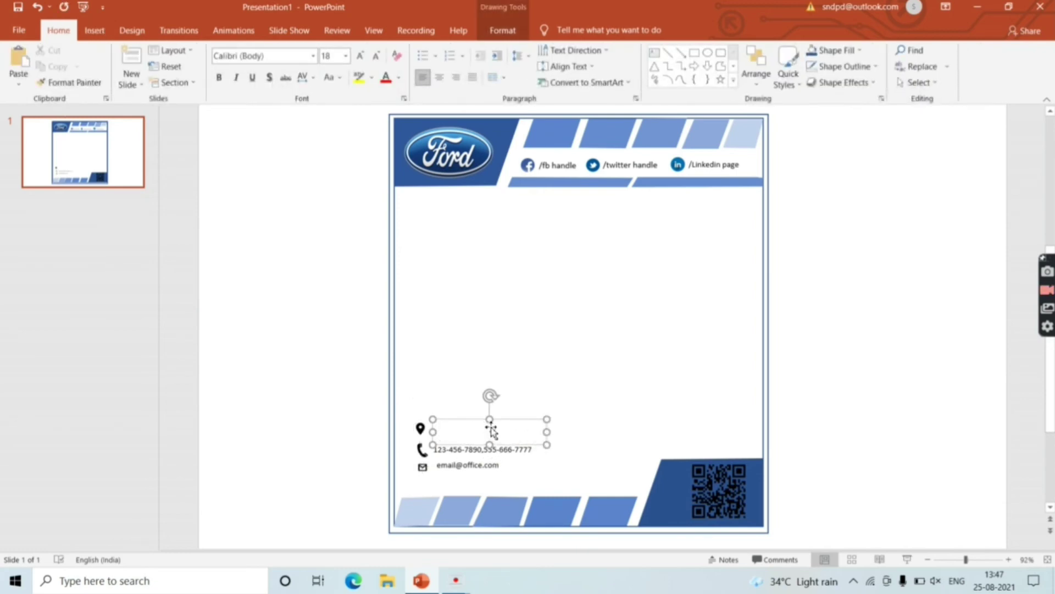
text(a)
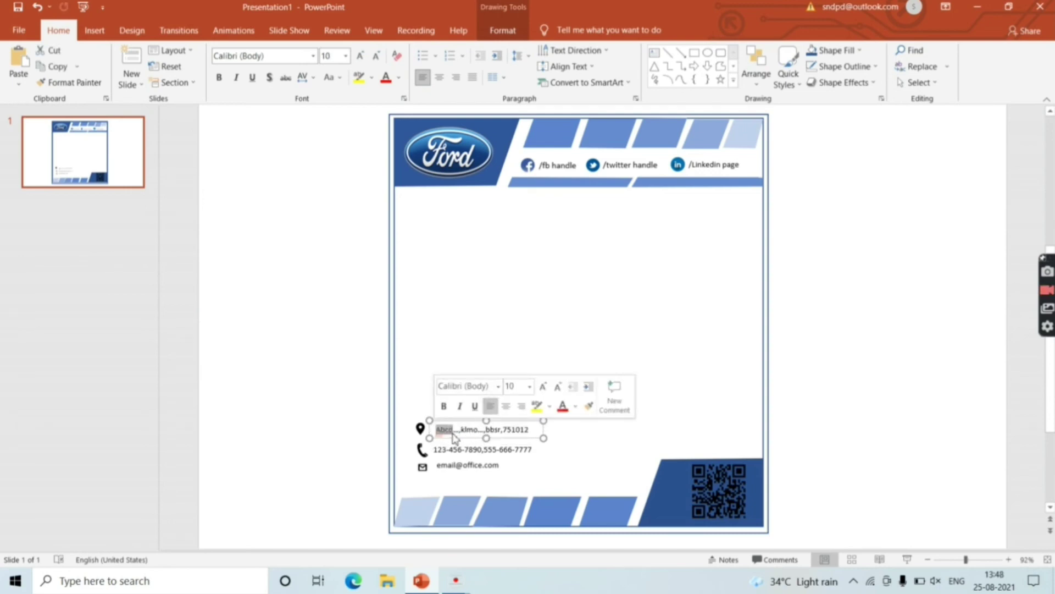
right_click(448, 432)
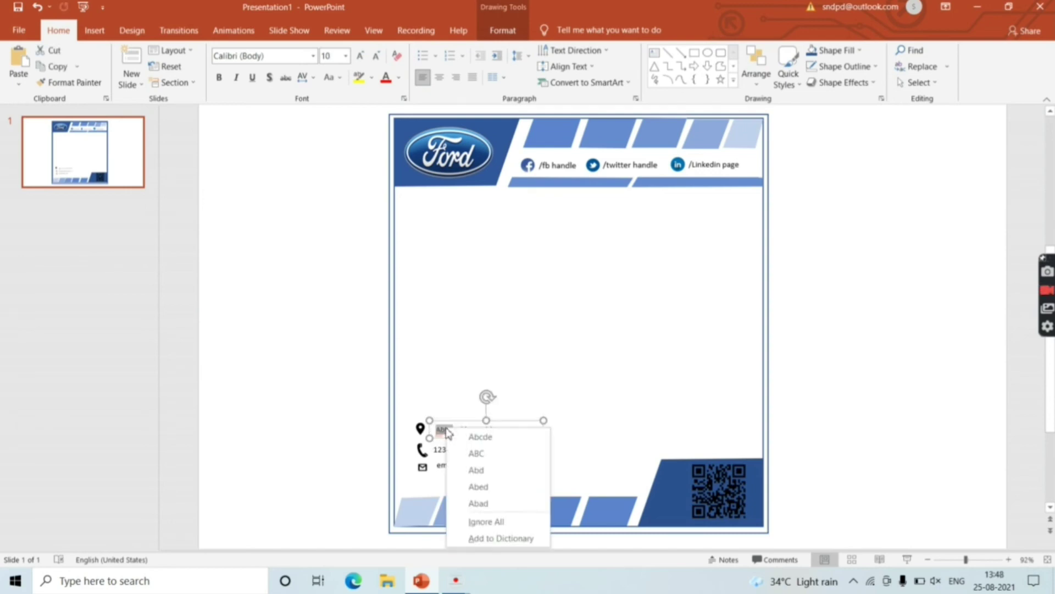
click(481, 518)
click(449, 397)
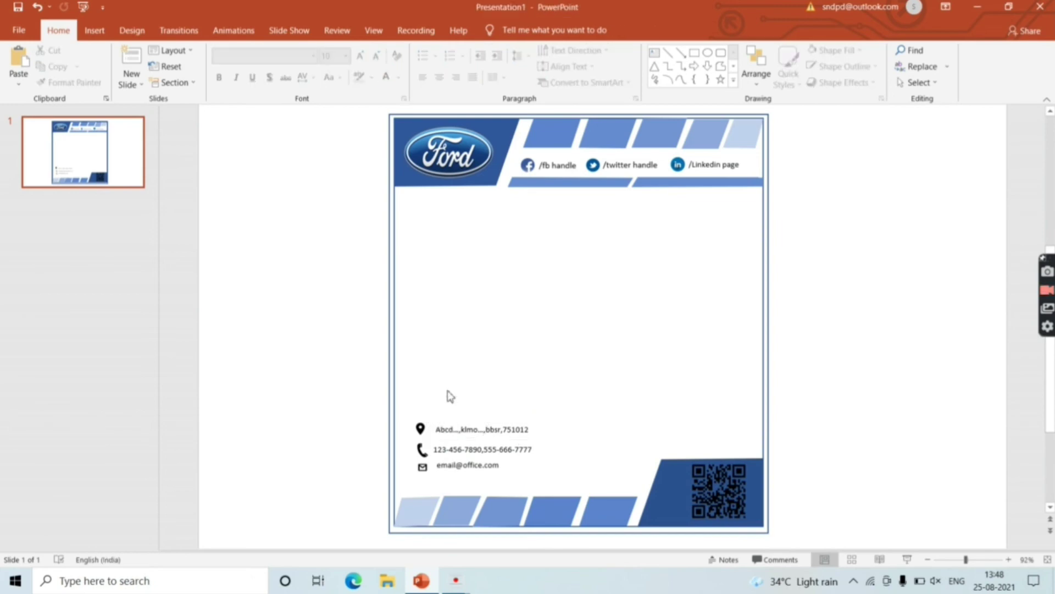
click(86, 31)
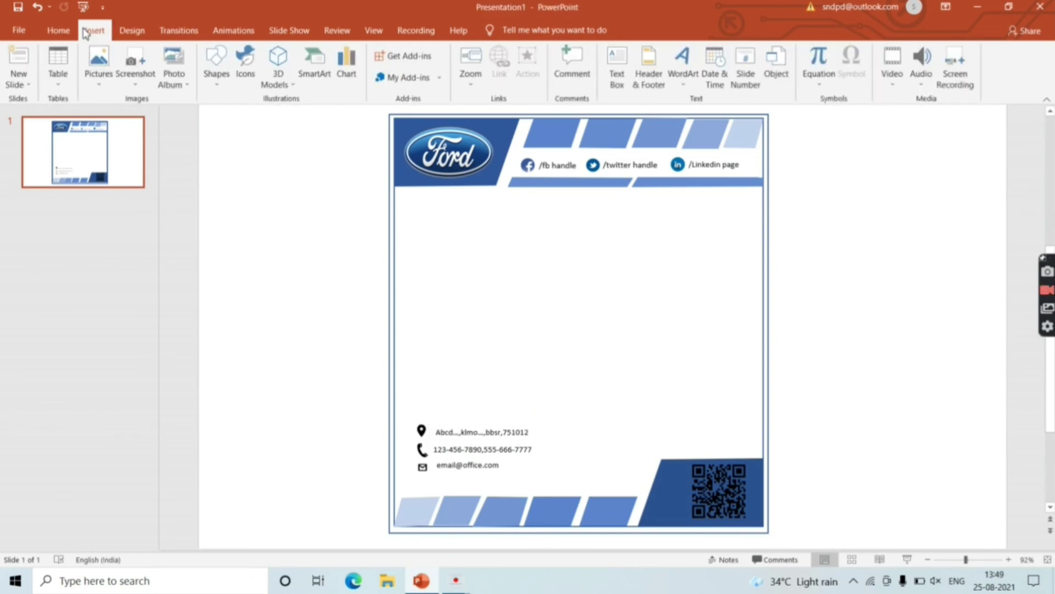
click(89, 62)
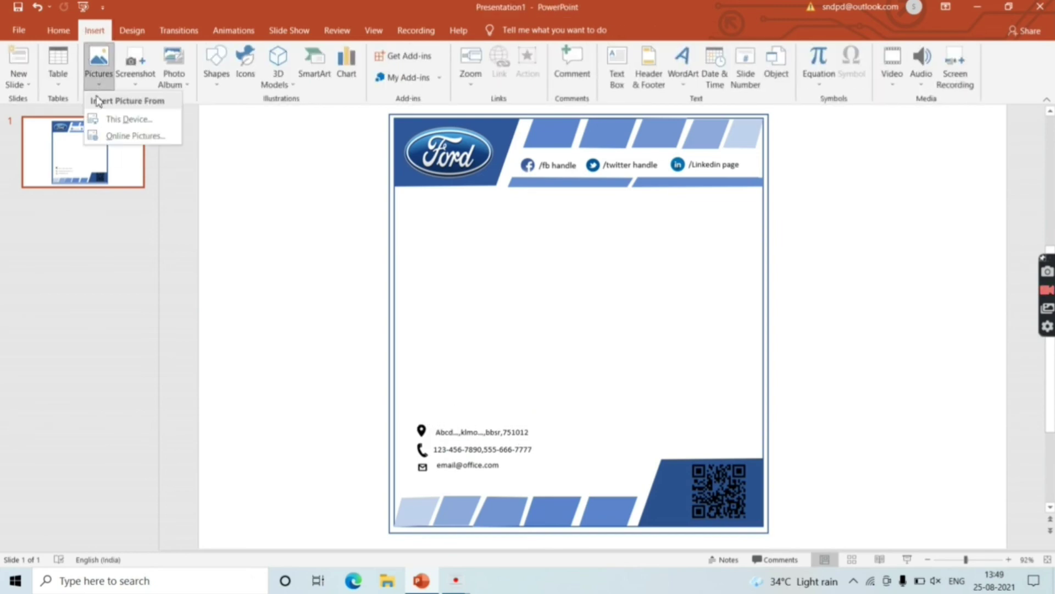
click(104, 136)
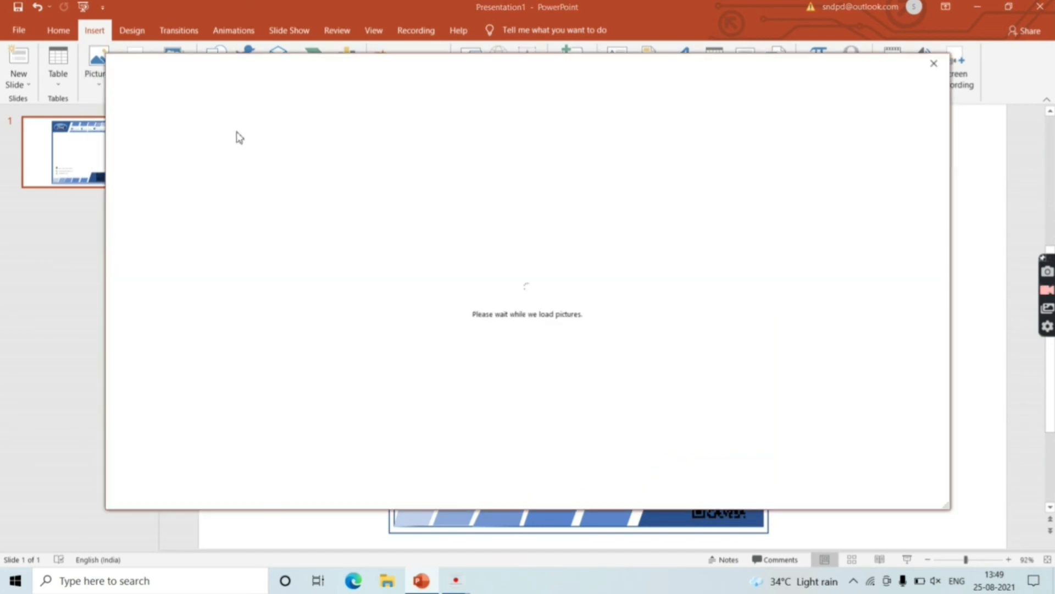
click(89, 28)
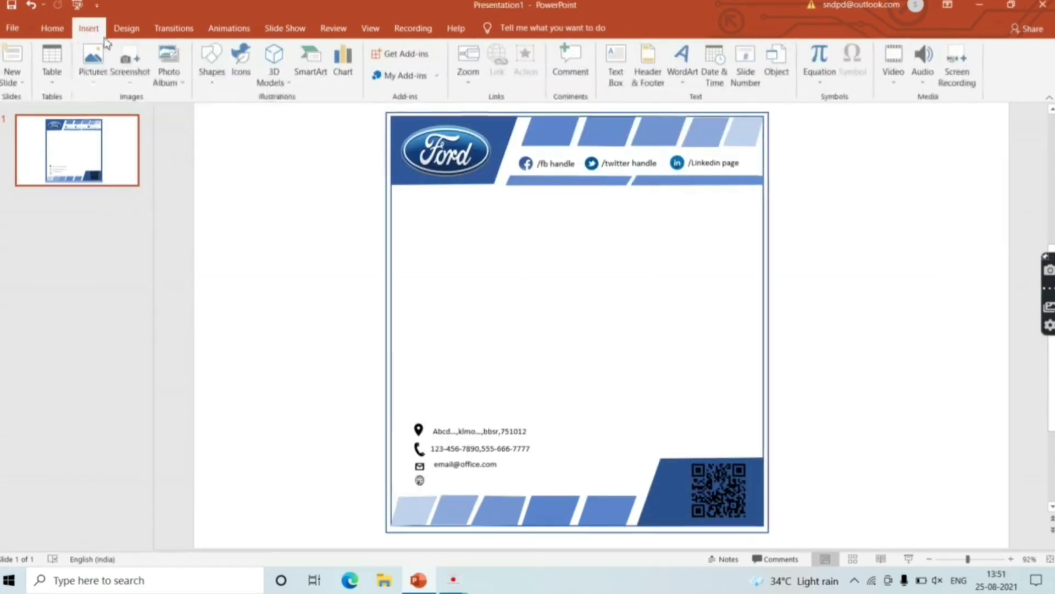
click(210, 77)
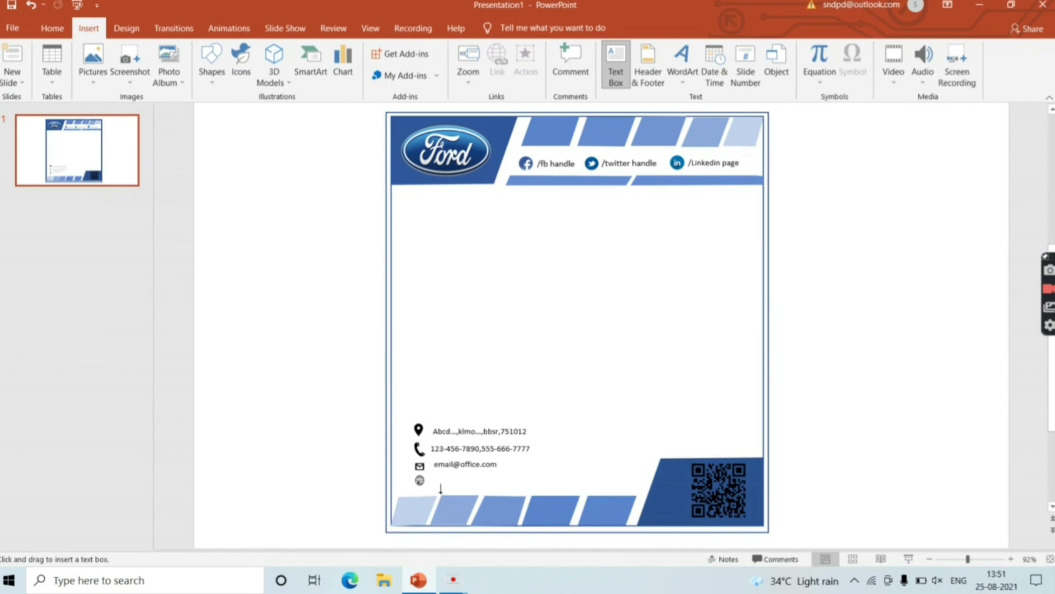
drag(428, 476, 527, 501)
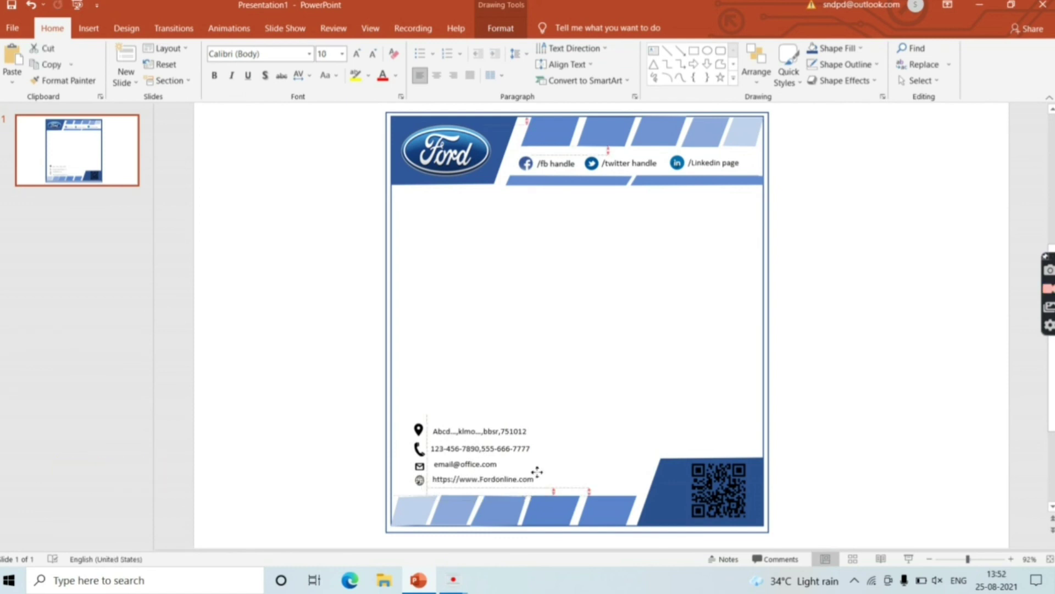
click(590, 424)
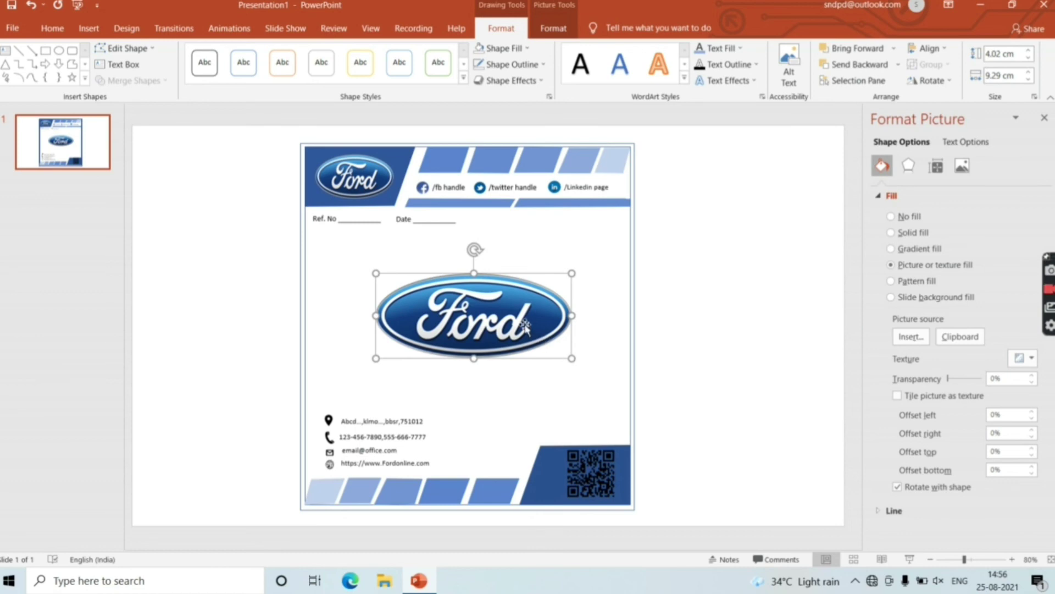
- Fade the central Ford logo to about 63% transparency so it reads as a pale watermark
drag(527, 326, 527, 326)
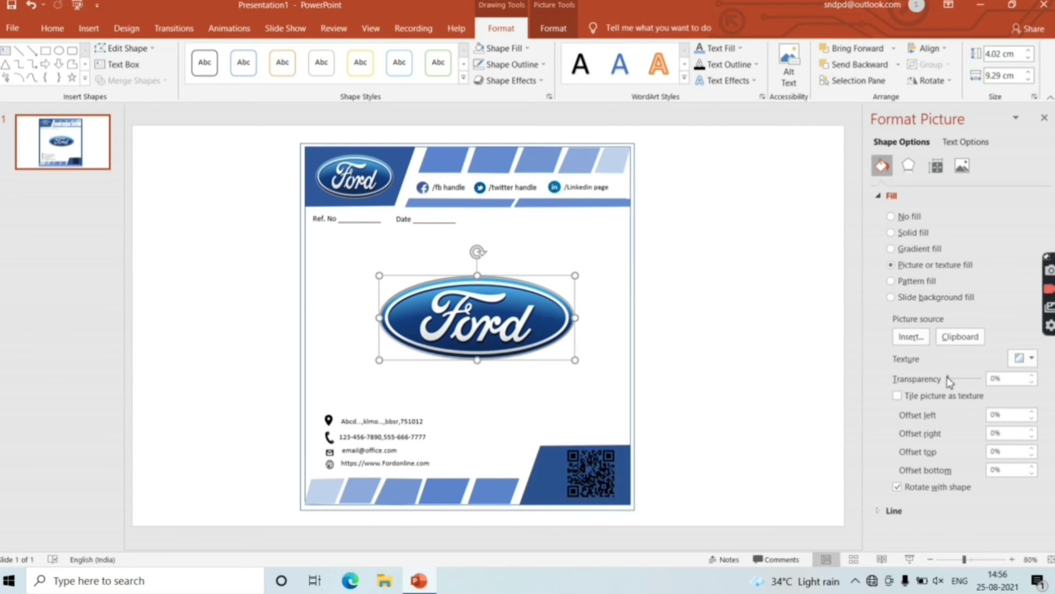
drag(950, 380, 979, 382)
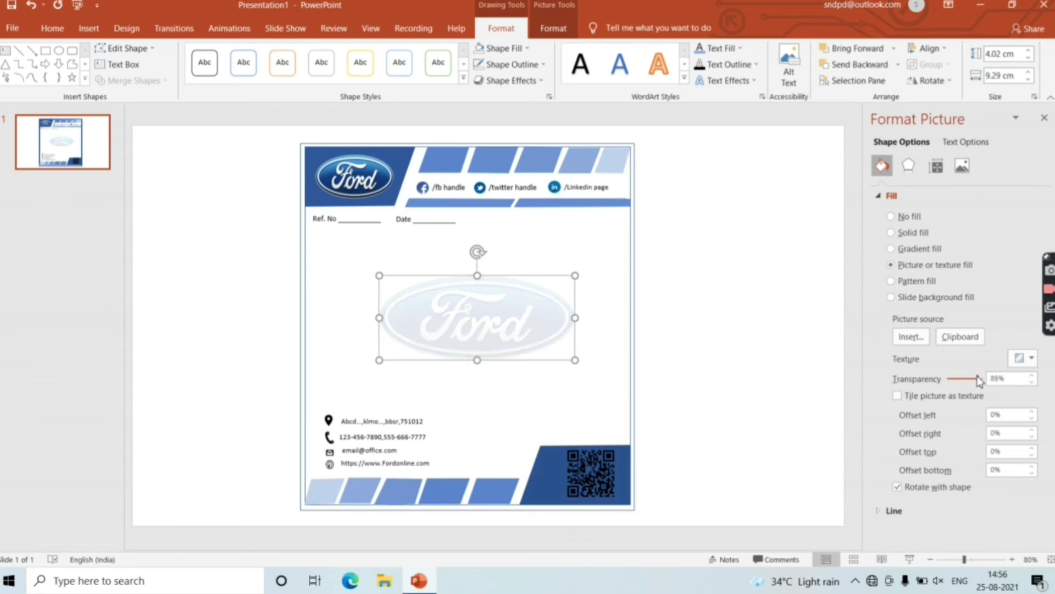
click(741, 368)
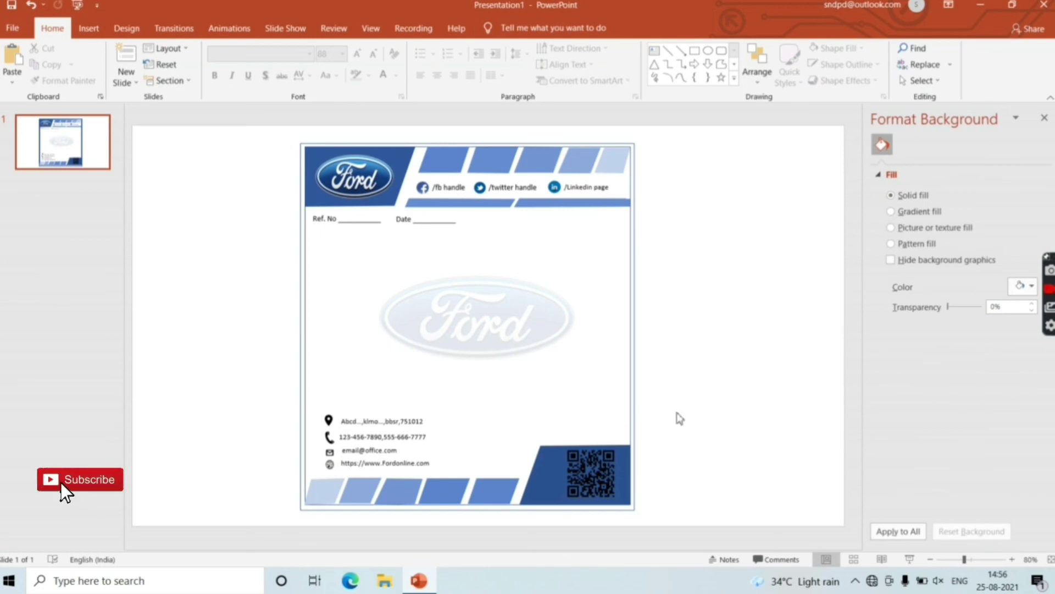
- Raise the central Ford logo's transparency to 90%
click(492, 314)
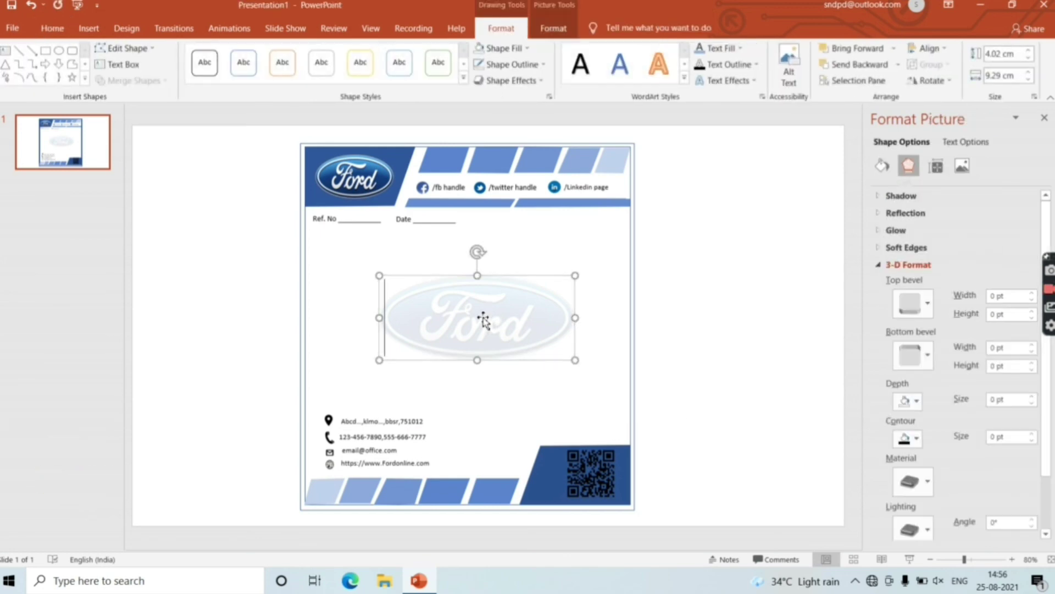
drag(488, 328, 480, 328)
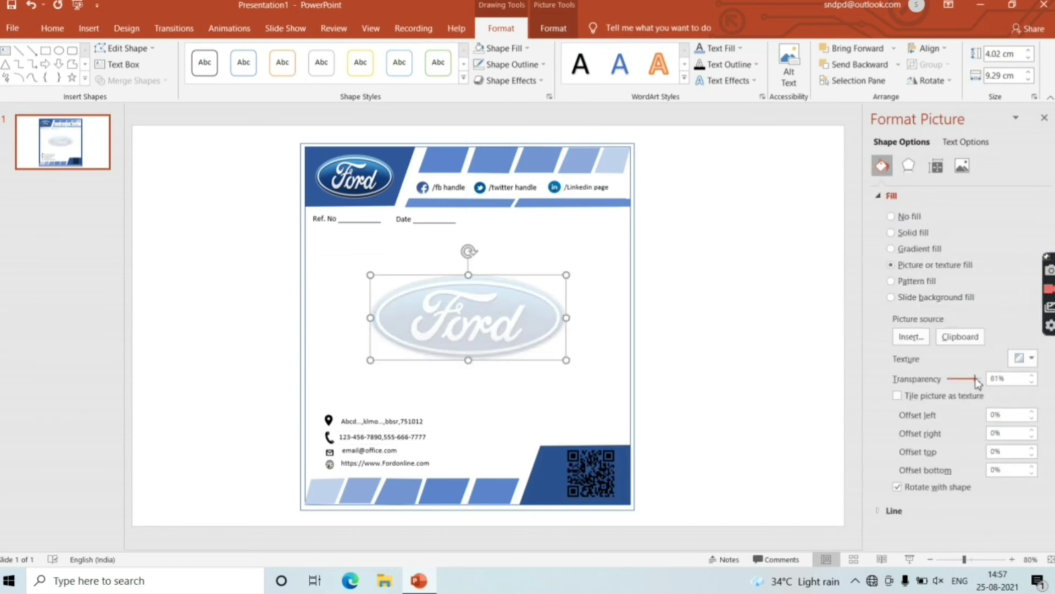
drag(977, 381, 981, 383)
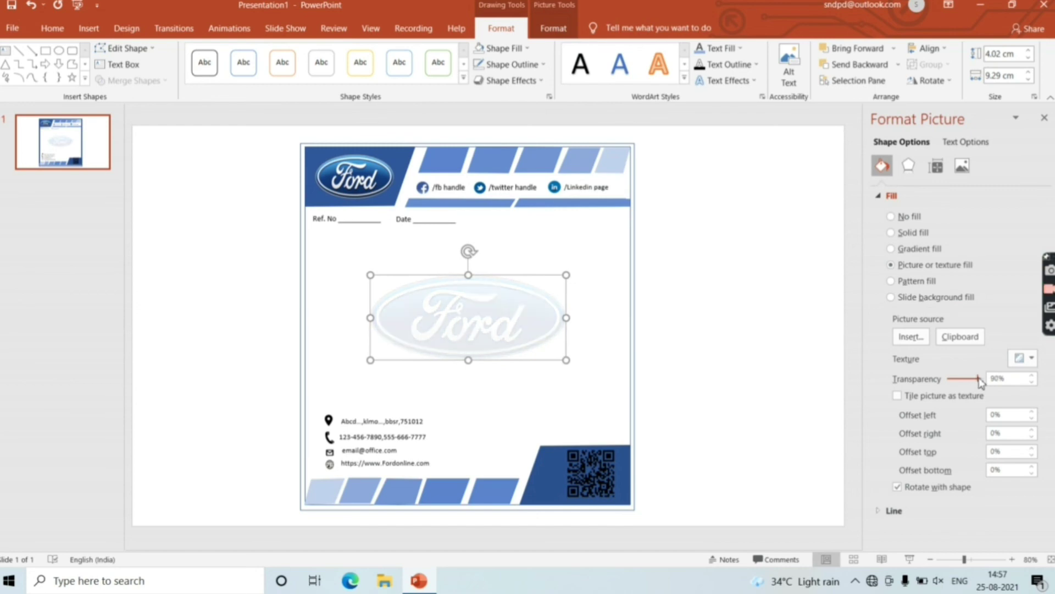
- Align the watermark with the page's vertical centre guide and check the finished look
drag(495, 318, 489, 315)
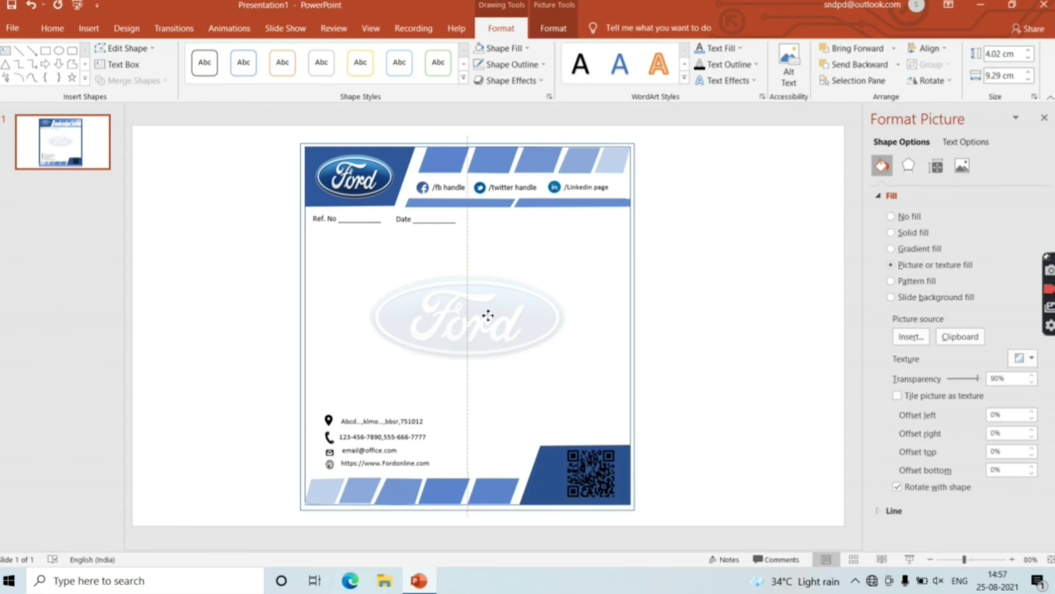
drag(488, 315, 489, 316)
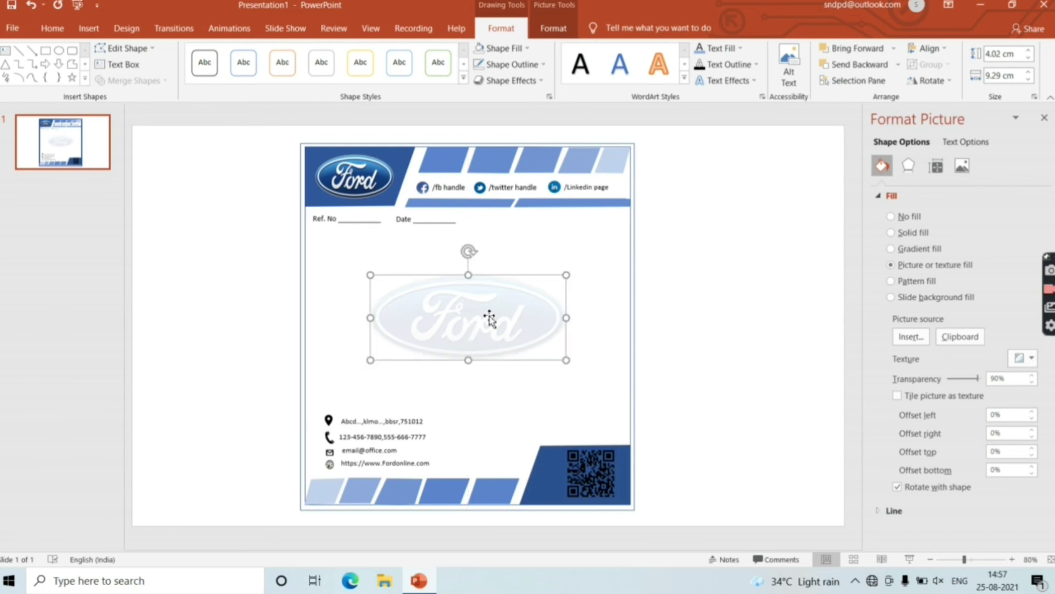
click(710, 314)
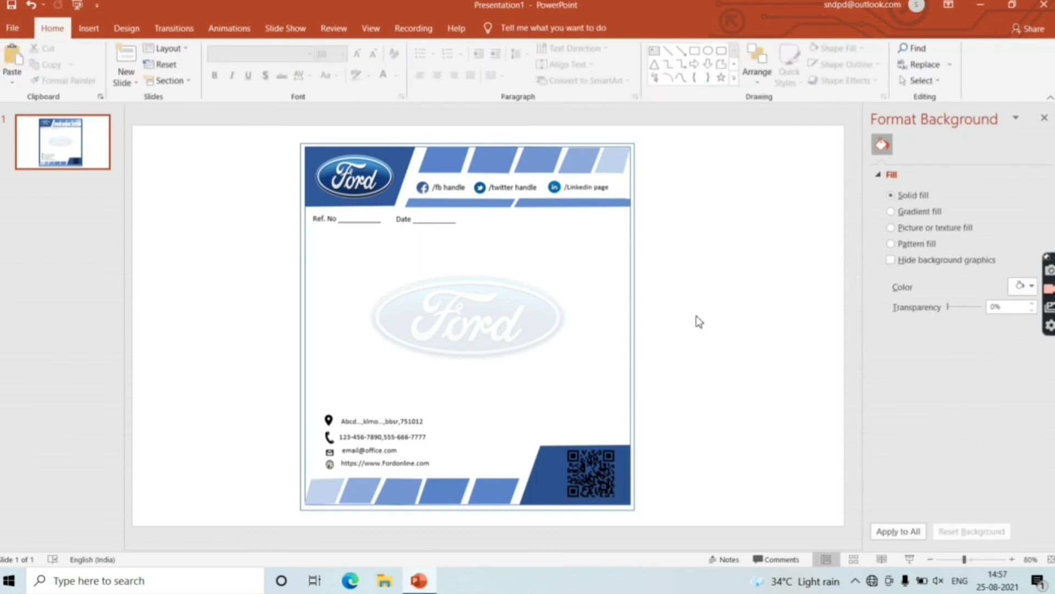